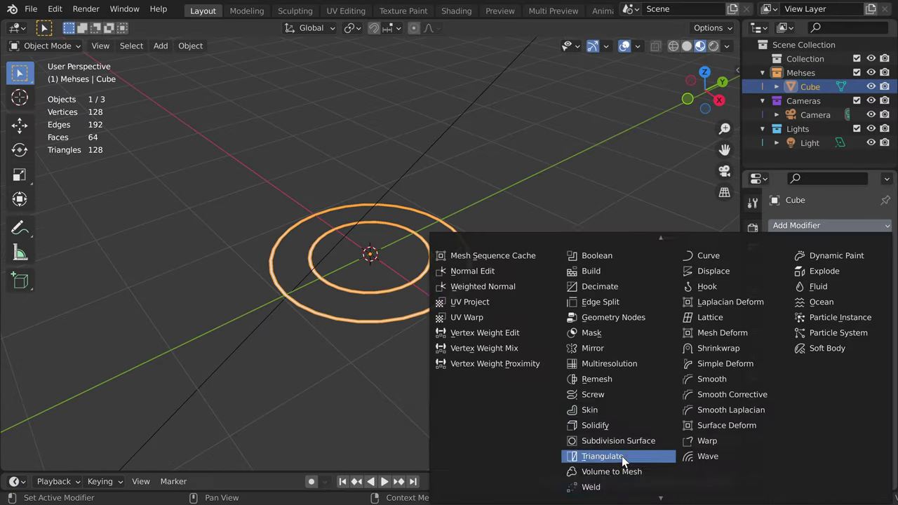
# - Add a Subdivision Surface modifier to the rings and give their material a blue Emission surface with strength 89.4
pyautogui.click(622, 456)
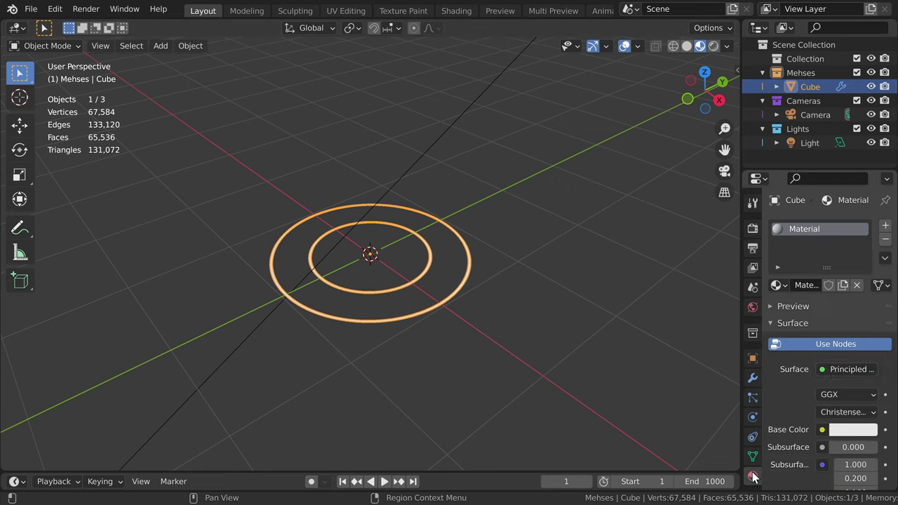
pyautogui.click(848, 370)
pyautogui.click(702, 92)
pyautogui.click(853, 394)
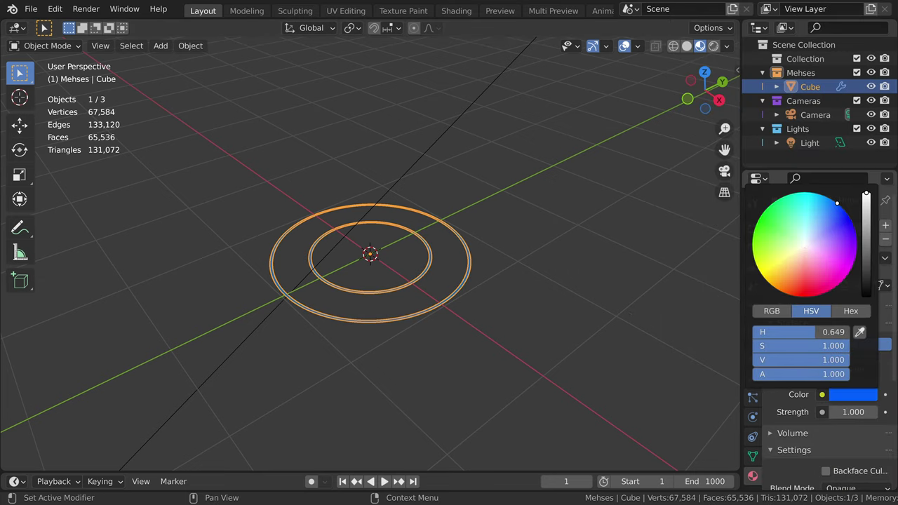
pyautogui.hotkey('alt', 'a')
pyautogui.moveTo(421, 295); pyautogui.dragTo(457, 307, button='middle')
# - Look through the camera and move it back along Z until both glowing rings fit inside the frame
pyautogui.press('KP_0')
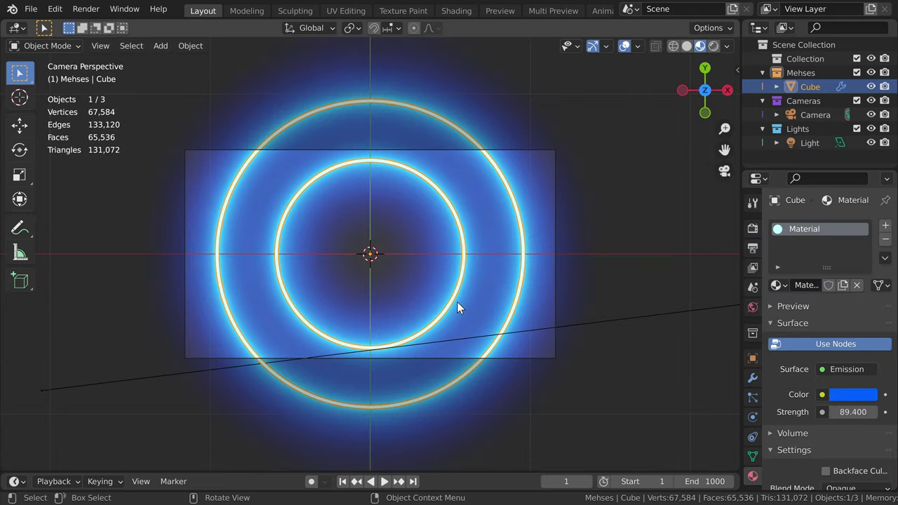
pyautogui.click(554, 311)
pyautogui.press('g')
pyautogui.press('z')
pyautogui.click(565, 315)
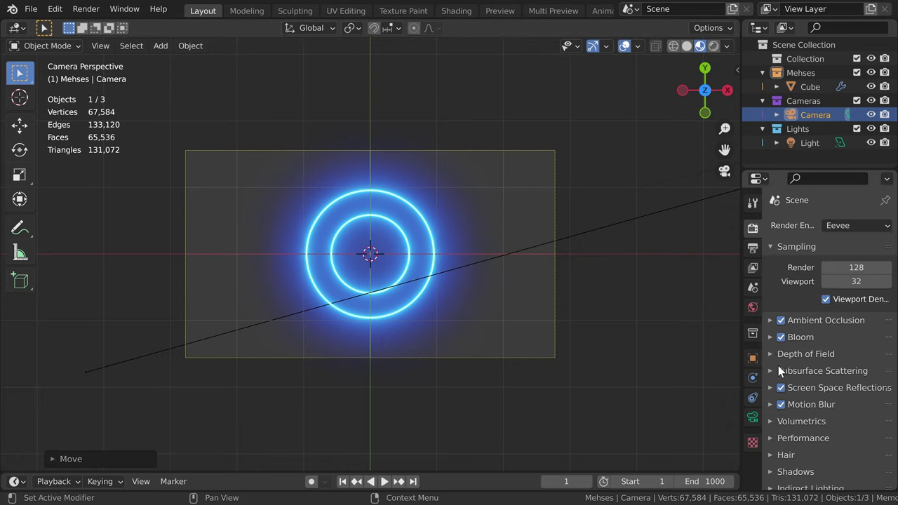
pyautogui.scroll(-2, 779, 433)
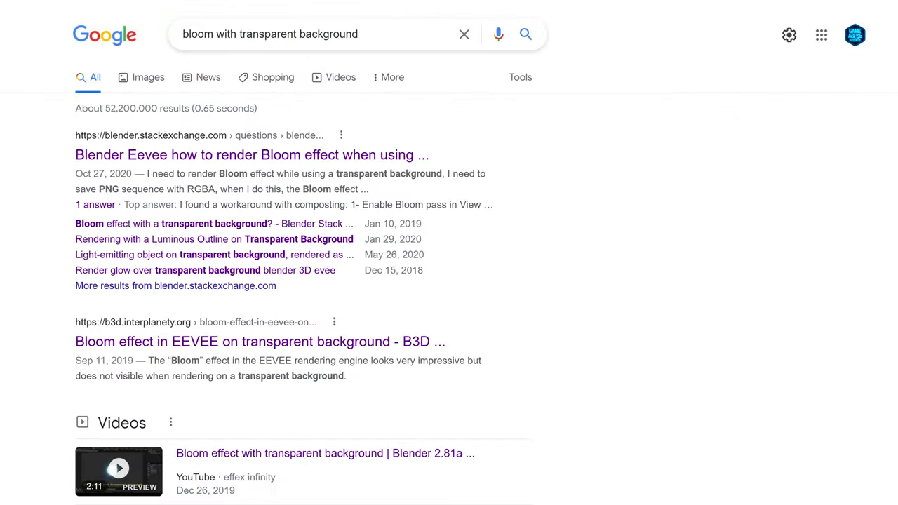
# - Skim the web results for "bloom with transparent background" and go on to the next results page
pyautogui.scroll(-10, 304, 281)
pyautogui.scroll(-10, 304, 280)
pyautogui.scroll(-5, 303, 281)
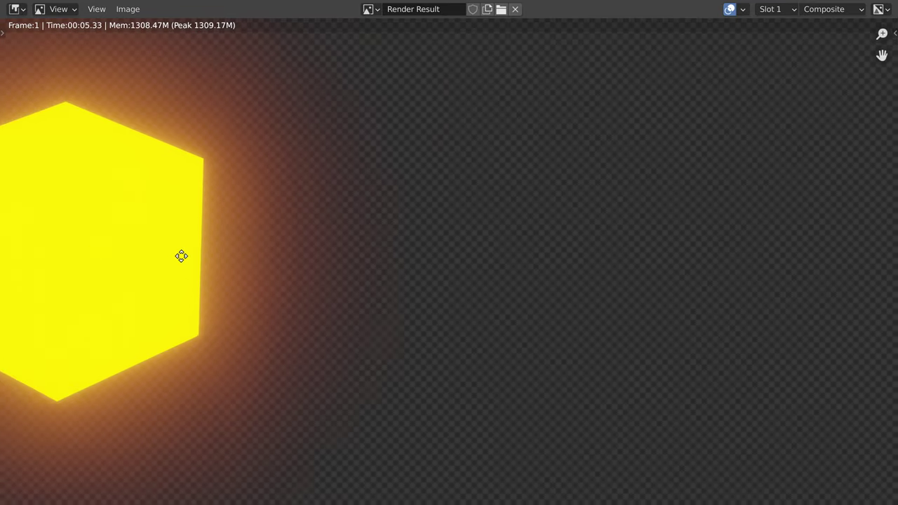
pyautogui.moveTo(181, 254); pyautogui.dragTo(463, 301, button='middle')
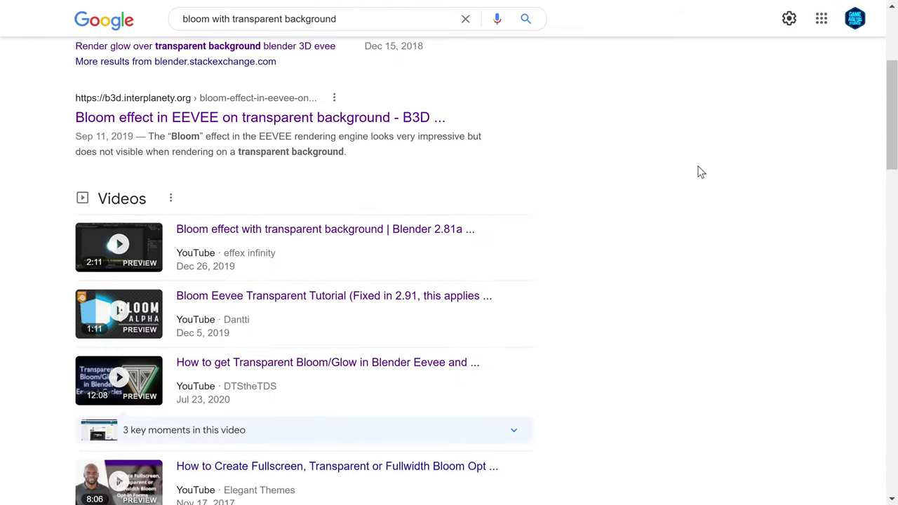
pyautogui.scroll(-10, 699, 172)
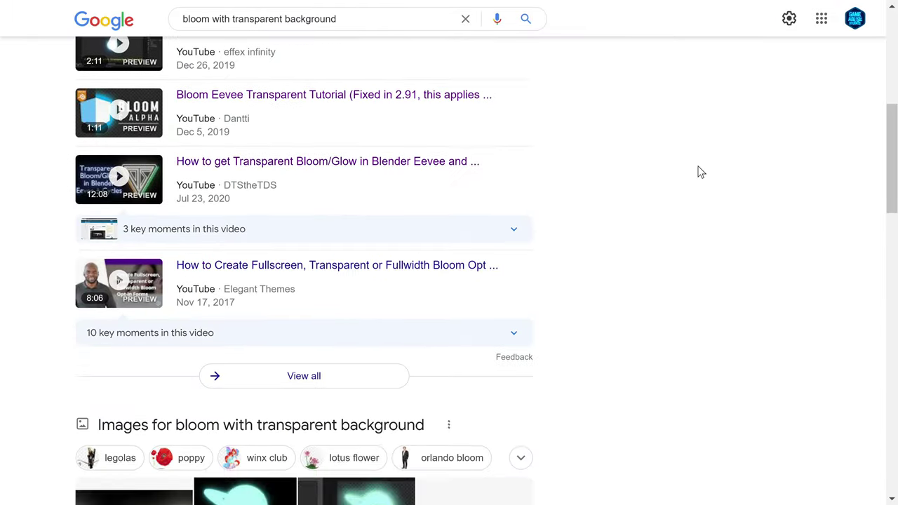
pyautogui.scroll(-12, 699, 171)
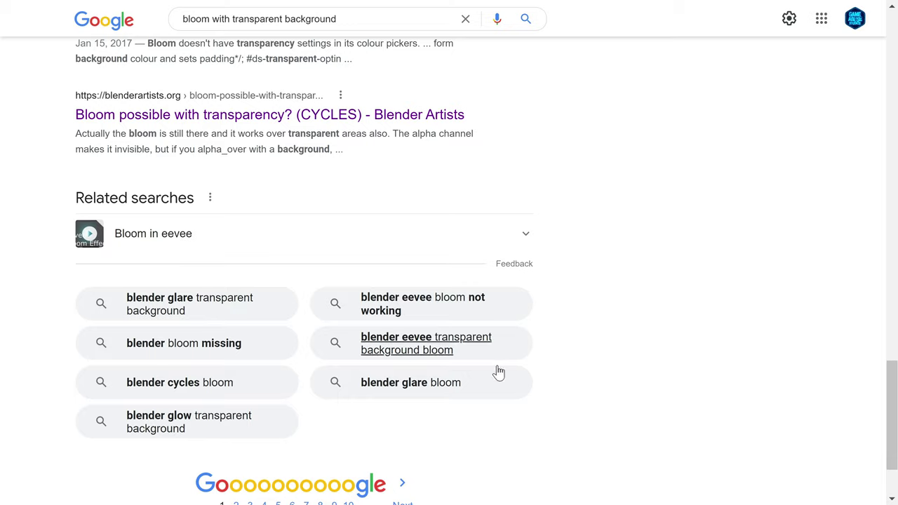
pyautogui.click(401, 399)
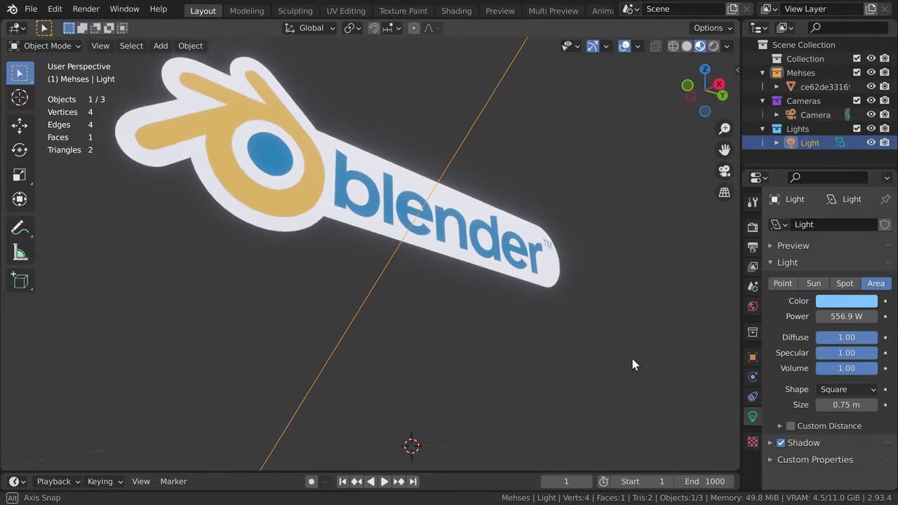
# - Skim the Unreal Engine documentation page on Bloom and the image search results for wallpapers
pyautogui.moveTo(643, 426); pyautogui.dragTo(634, 390, button='middle')
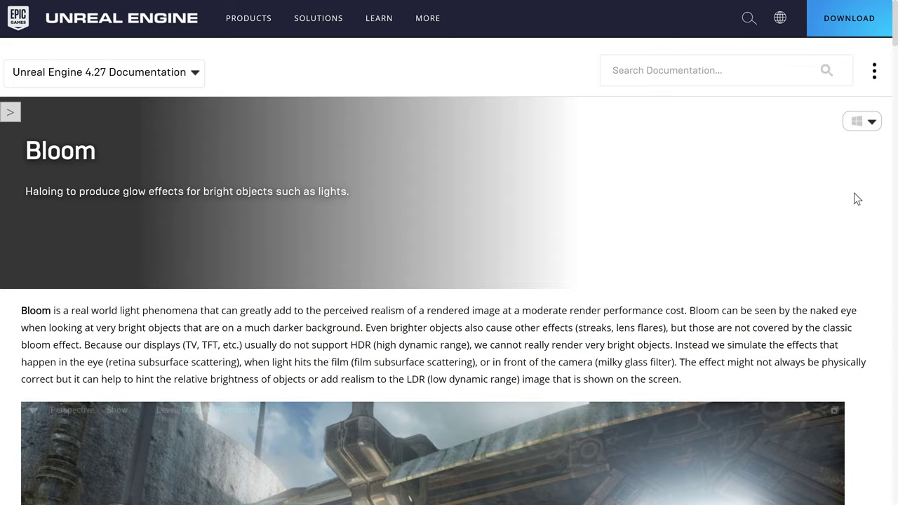
pyautogui.scroll(-5, 854, 198)
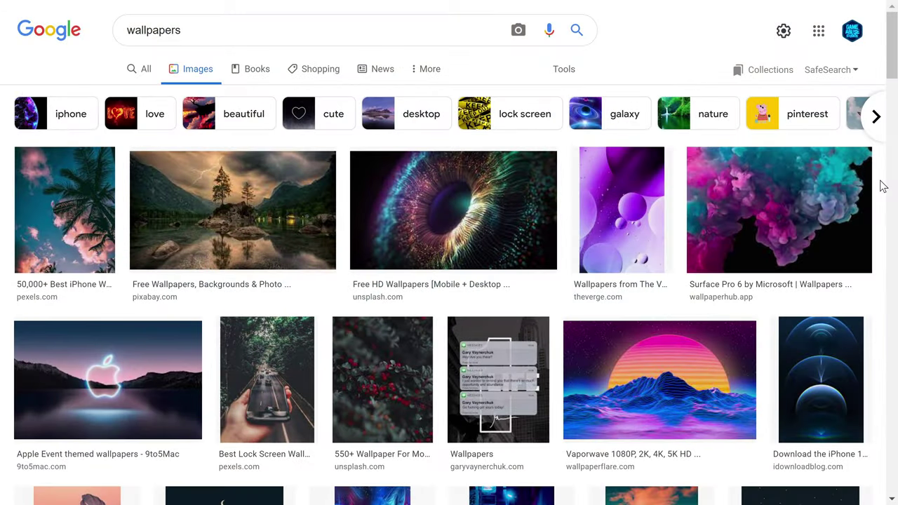
pyautogui.scroll(-2, 881, 186)
pyautogui.scroll(-5, 882, 184)
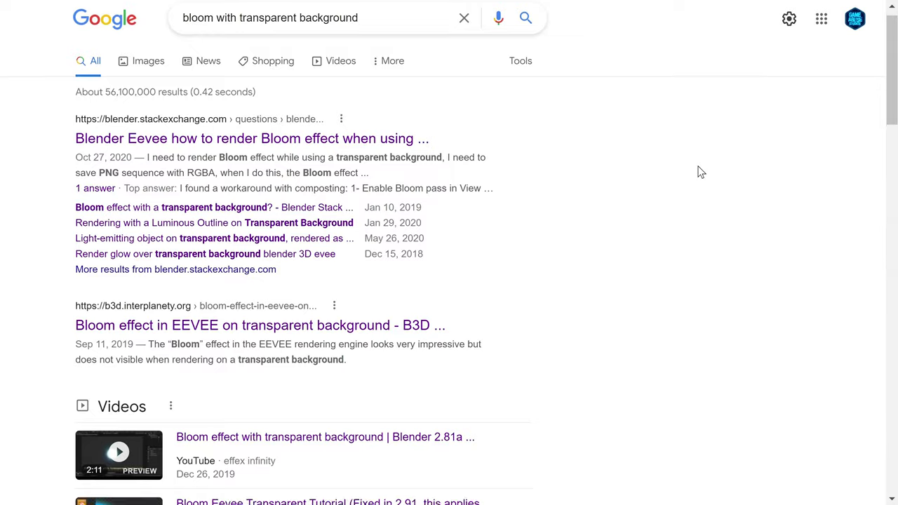
# - Return to the "bloom with transparent background" search, read down its first page and continue to the following one
pyautogui.scroll(-12, 697, 170)
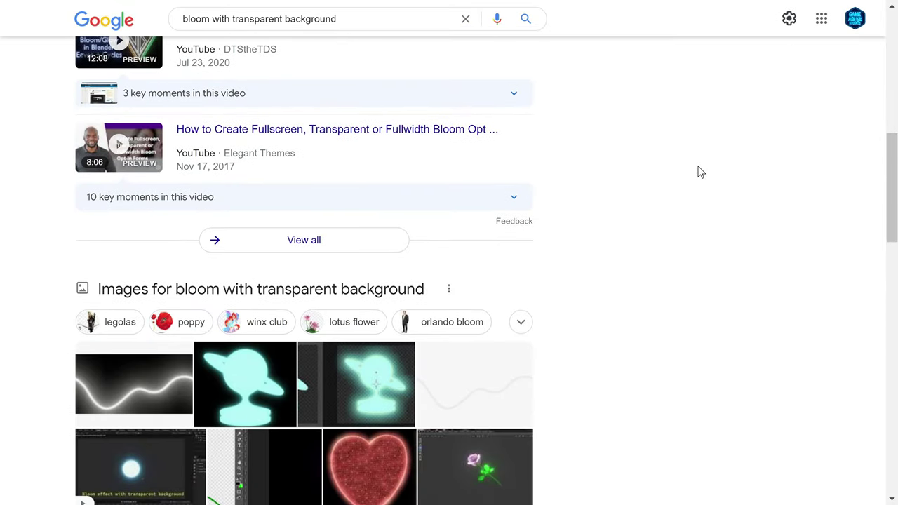
pyautogui.scroll(-11, 698, 171)
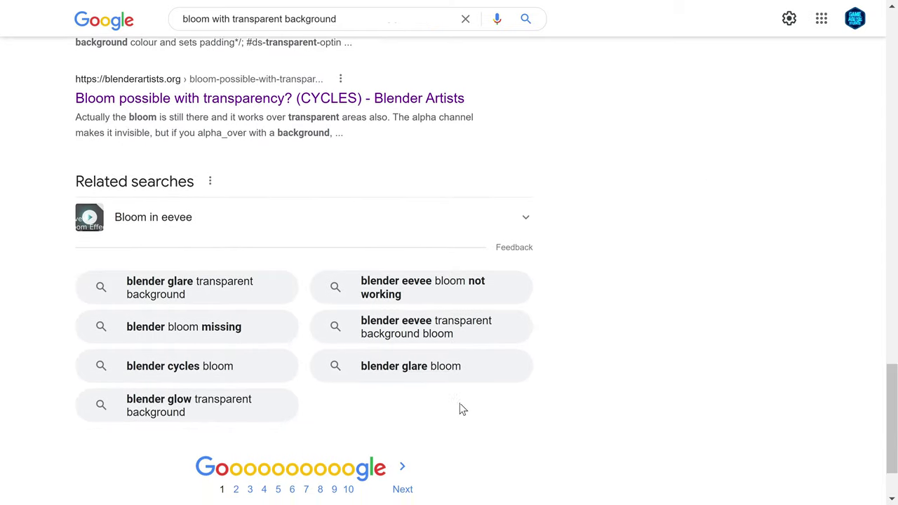
pyautogui.click(430, 390)
pyautogui.scroll(-3, 647, 236)
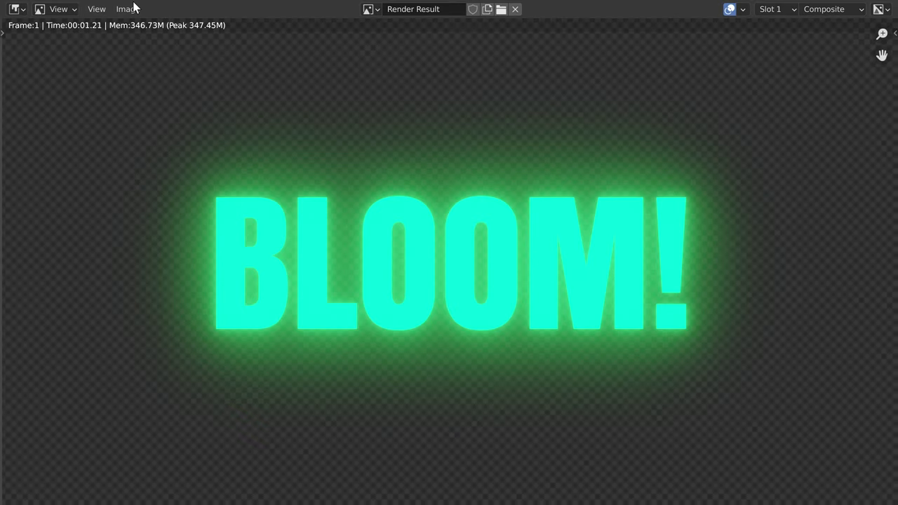
pyautogui.click(130, 8)
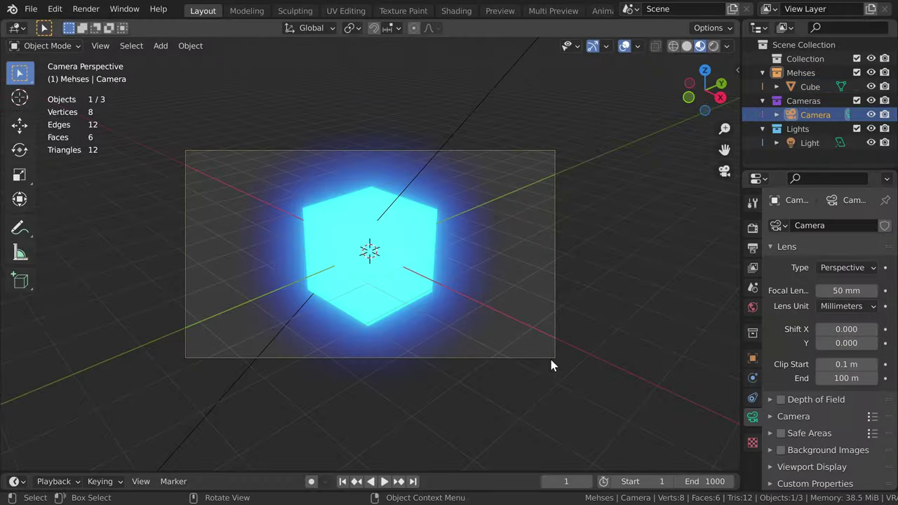
pyautogui.click(753, 228)
pyautogui.click(837, 225)
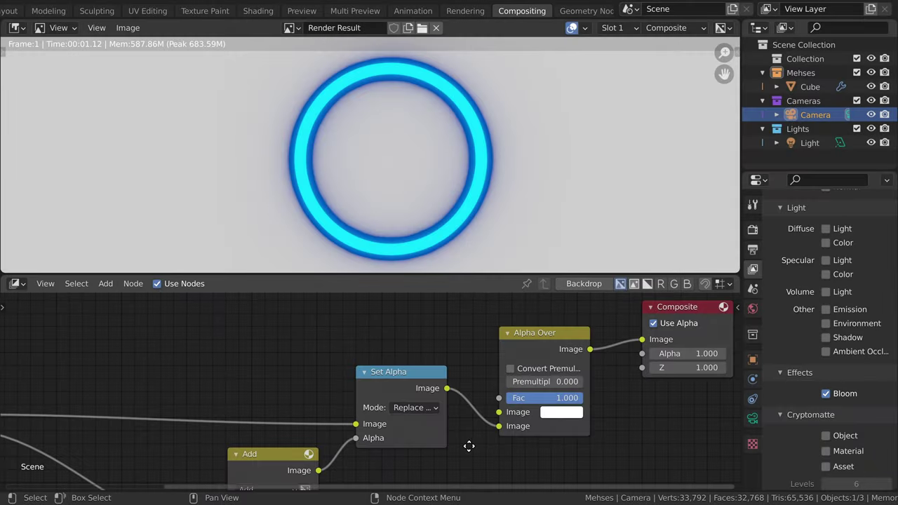
pyautogui.moveTo(546, 435); pyautogui.dragTo(506, 417, button='middle')
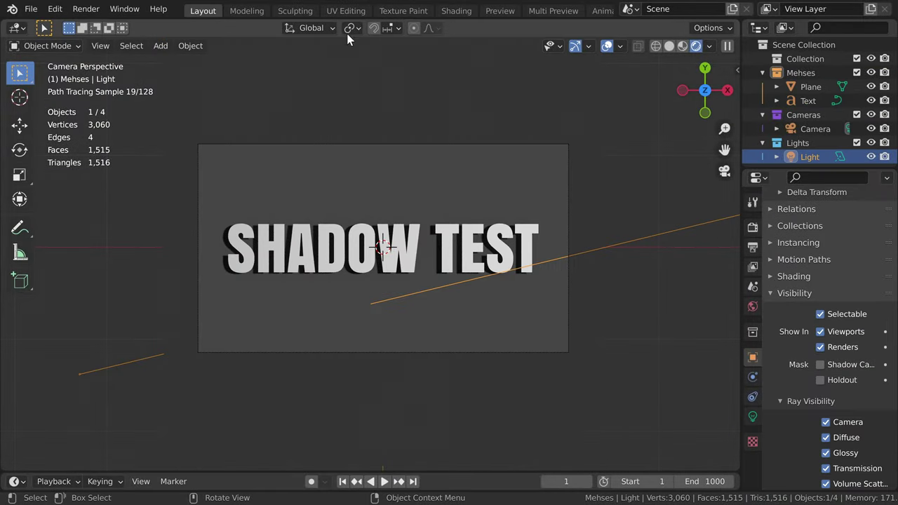
# - Enable the transparent film background in the SHADOW TEST text scene and render the image
pyautogui.click(791, 378)
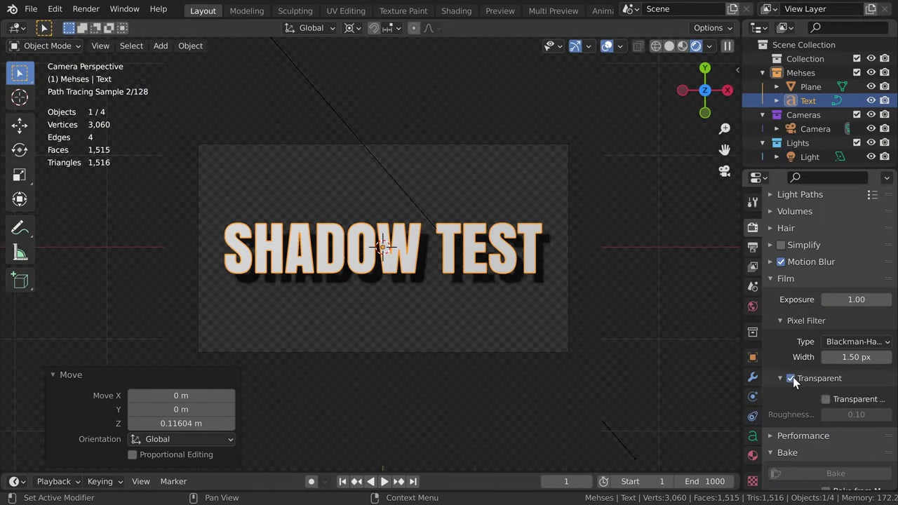
pyautogui.click(753, 306)
pyautogui.press('F12')
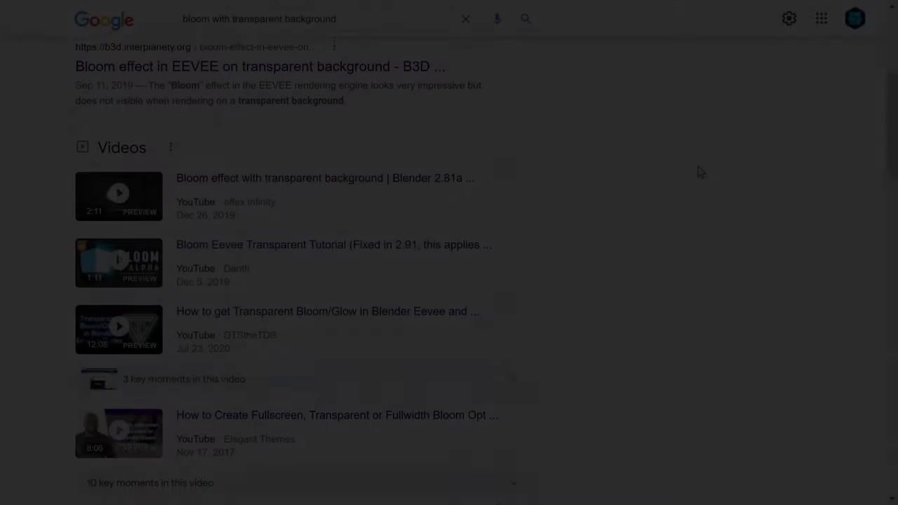
# - Look through the web results on bloom with transparent backgrounds and the video page "Render 'Bloom' effect in the EEVEE"
pyautogui.scroll(-15, 698, 172)
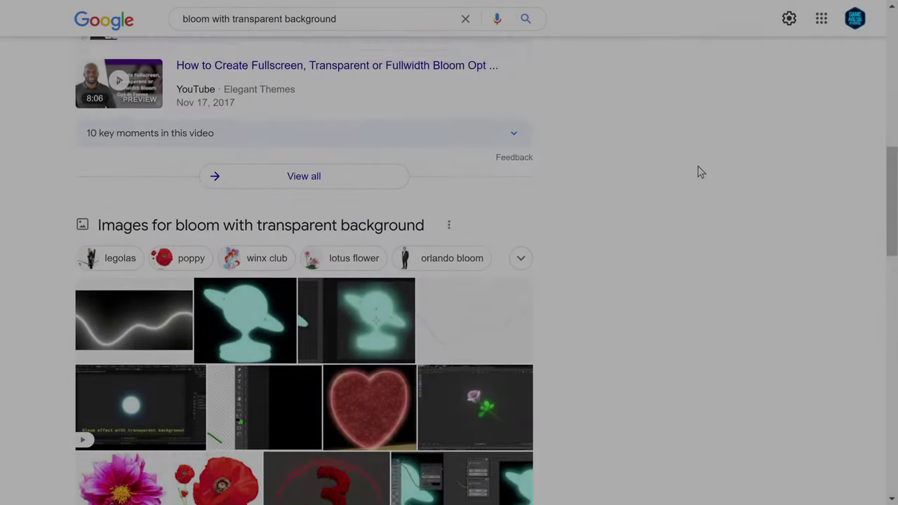
pyautogui.scroll(-5, 482, 386)
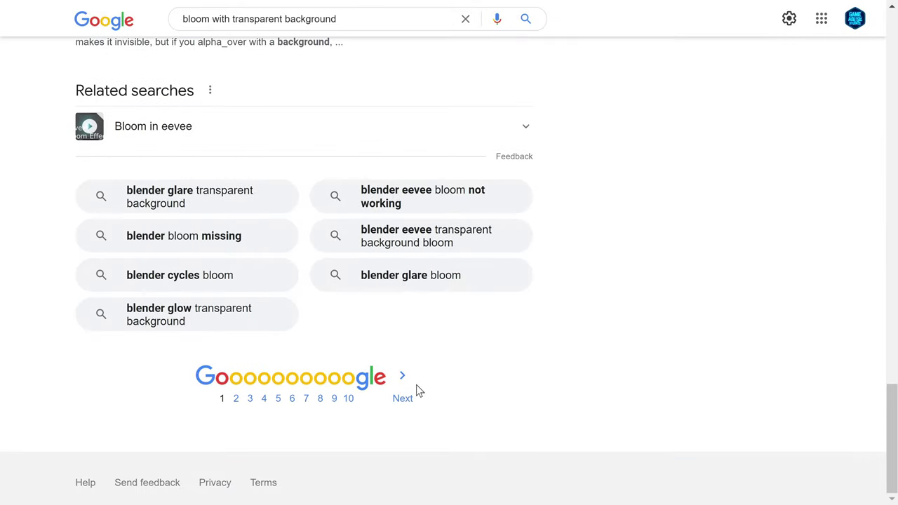
pyautogui.click(399, 399)
pyautogui.scroll(-1, 648, 237)
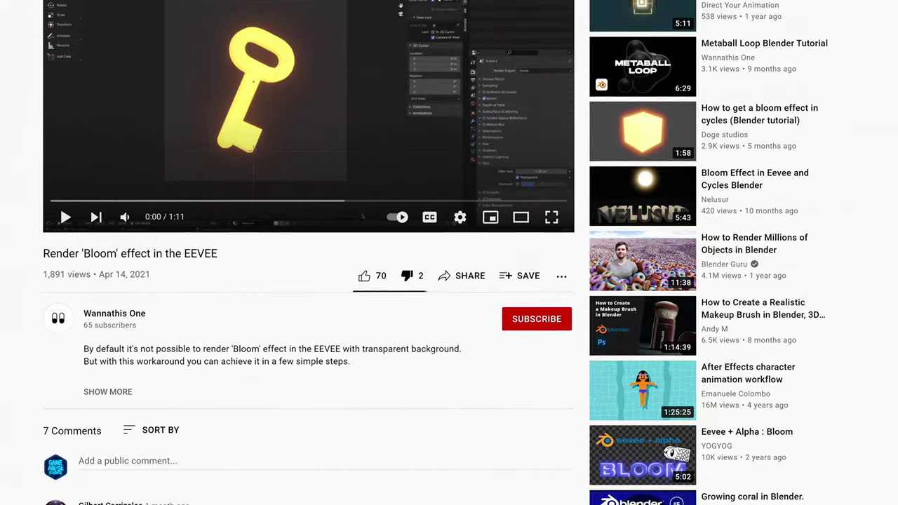
pyautogui.scroll(-5, 309, 350)
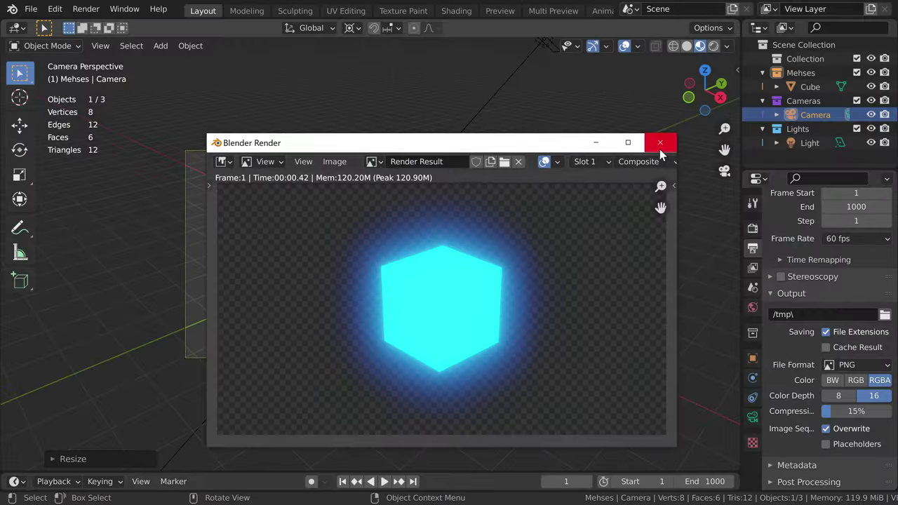
# - Change the output file format of the glowing cube's scene to Radiance HDR and reopen the format choices
pyautogui.click(860, 365)
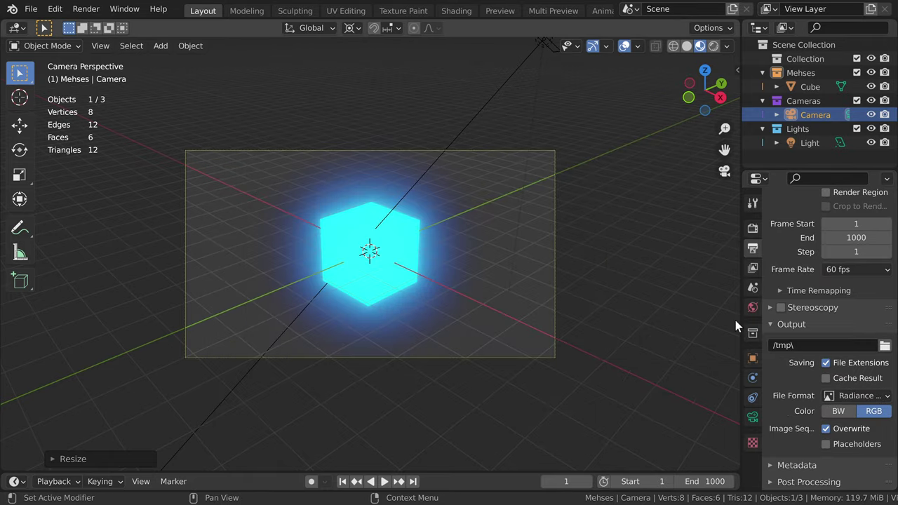
pyautogui.click(860, 396)
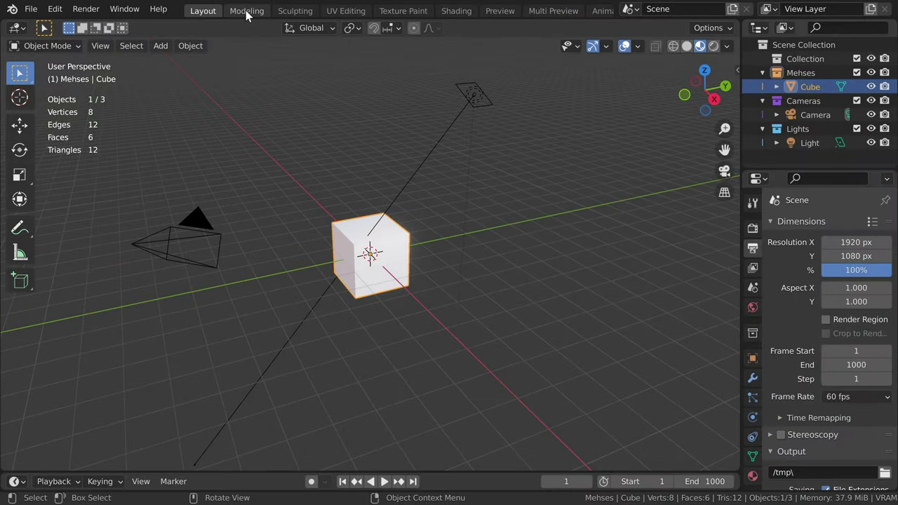
# - Switch to the Modeling workspace, show the multicoloured cube with rendered shading, and darken the world background colour to black
pyautogui.click(247, 11)
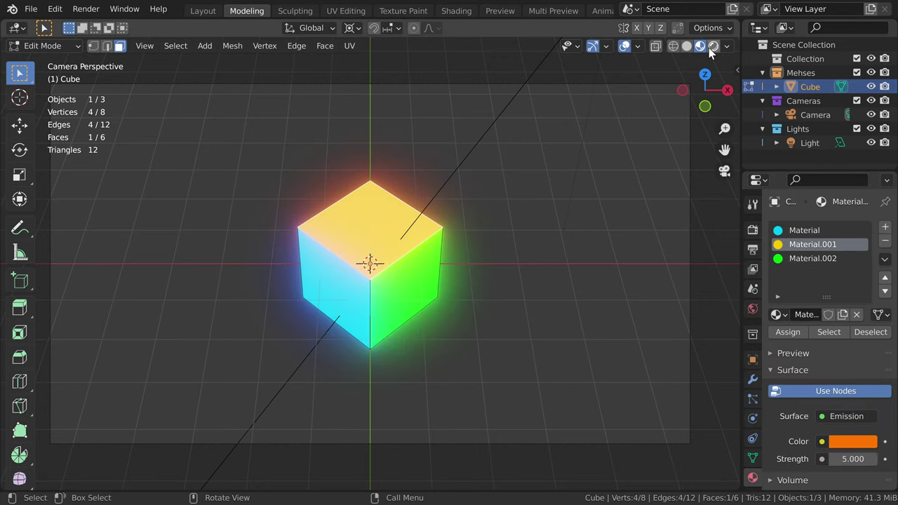
pyautogui.click(713, 46)
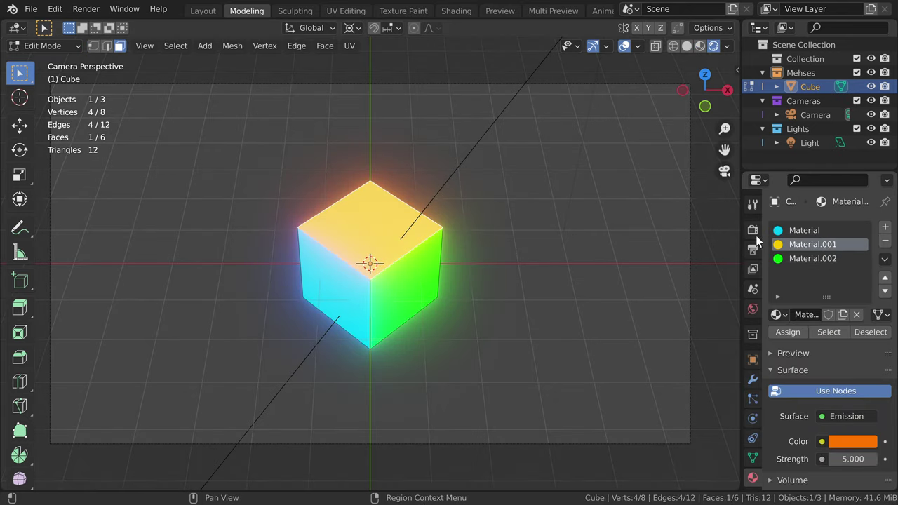
pyautogui.click(751, 308)
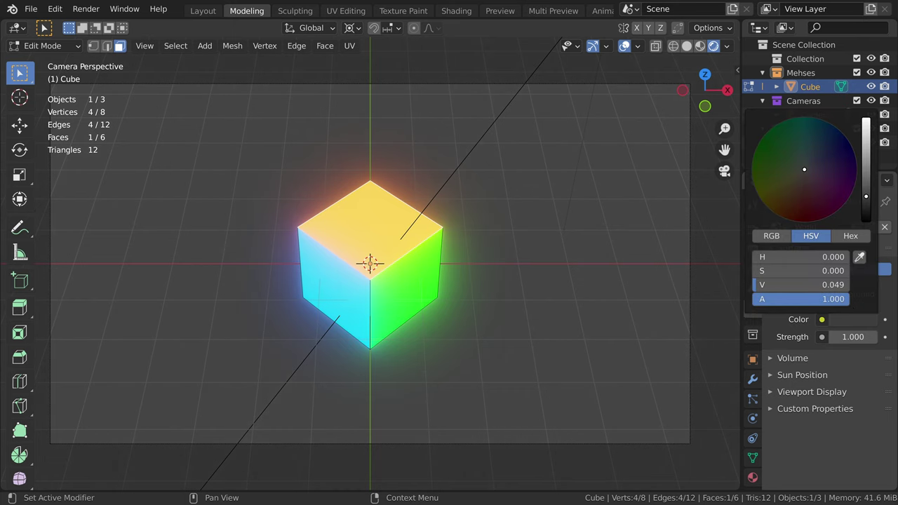
pyautogui.moveTo(866, 197); pyautogui.dragTo(873, 226)
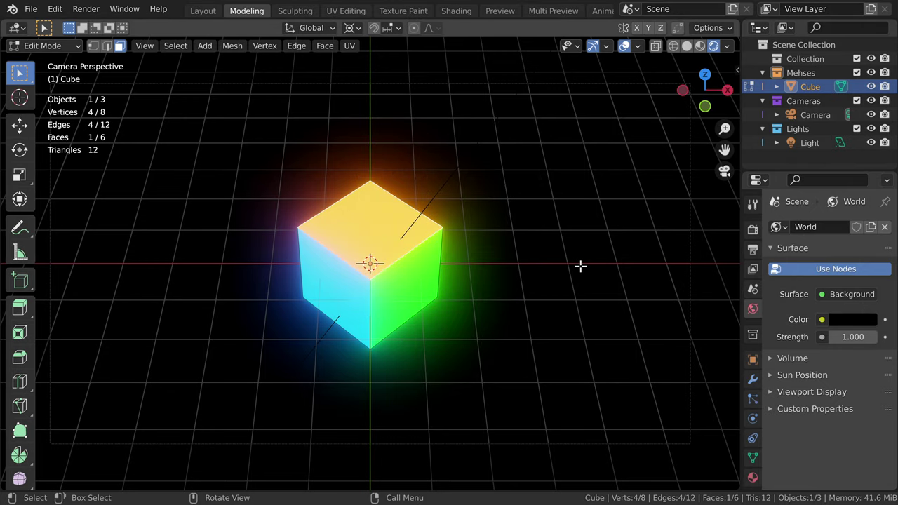
pyautogui.click(852, 320)
pyautogui.moveTo(866, 214)
pyautogui.mouseDown()
pyautogui.moveTo(866, 126)
pyautogui.moveTo(865, 221)
pyautogui.mouseUp()
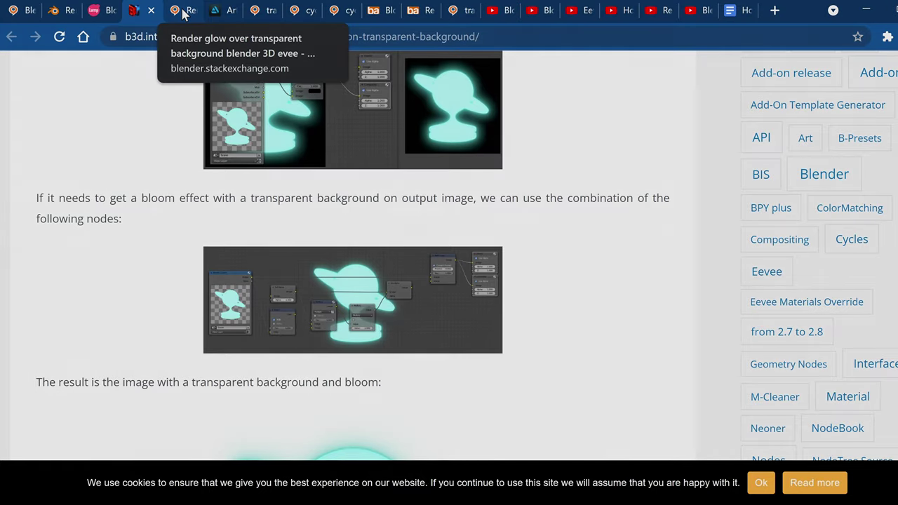
# - Open the Stack Exchange and ArtStation articles on rendering glow over a transparent background
pyautogui.click(184, 11)
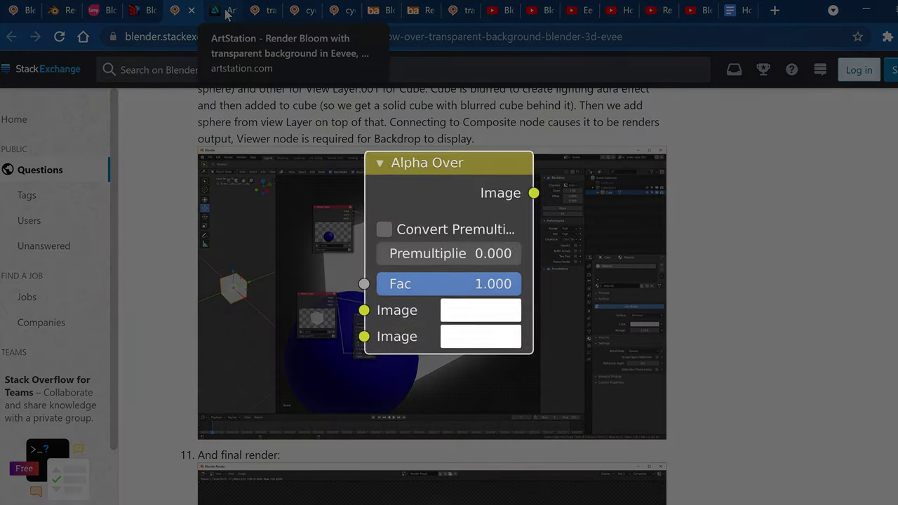
pyautogui.click(223, 11)
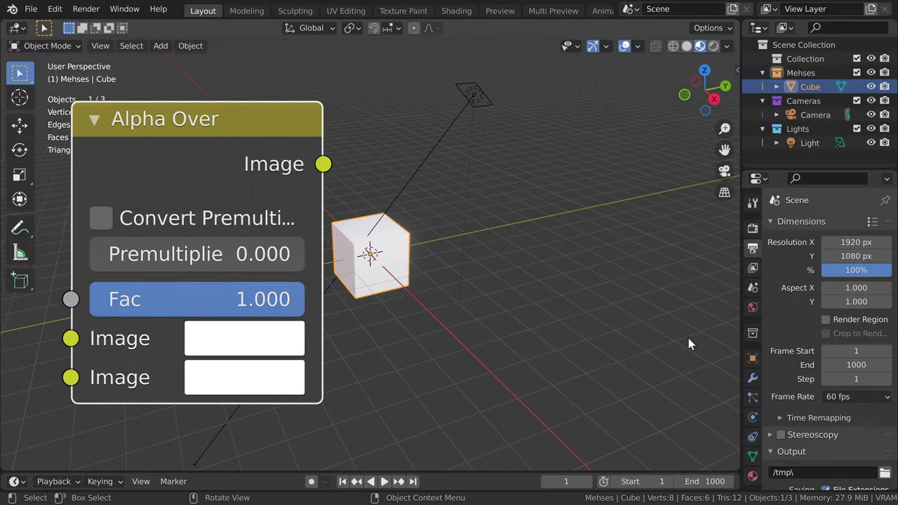
# - Change the output file format of the glowing green cube's scene to OpenEXR
pyautogui.click(751, 271)
pyautogui.scroll(-5, 700, 198)
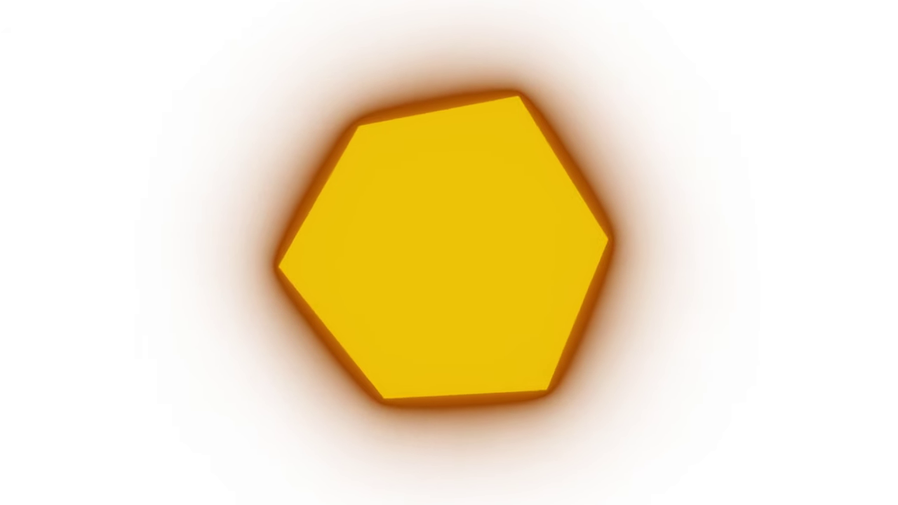
pyautogui.scroll(-2, 784, 289)
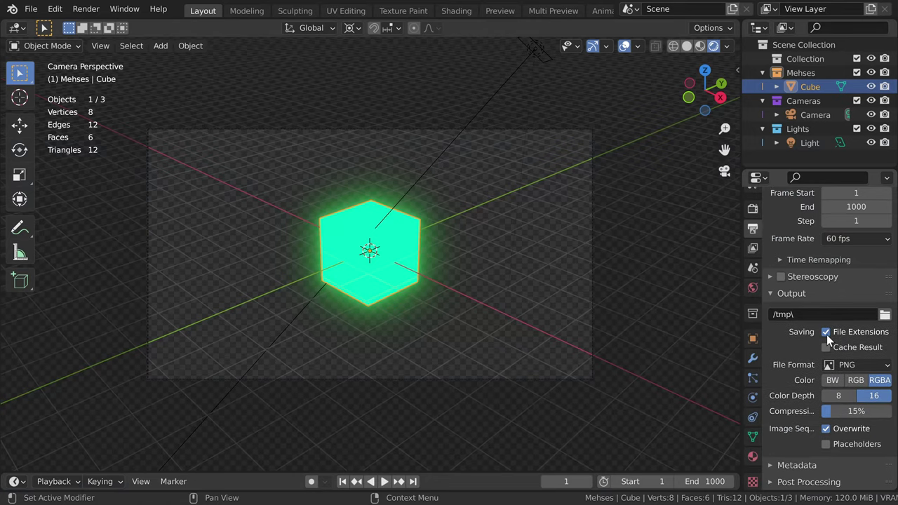
pyautogui.click(856, 364)
pyautogui.click(732, 302)
# - Render the glowing green cube and display only the Green channel of the render result
pyautogui.press('F12')
pyautogui.click(362, 153)
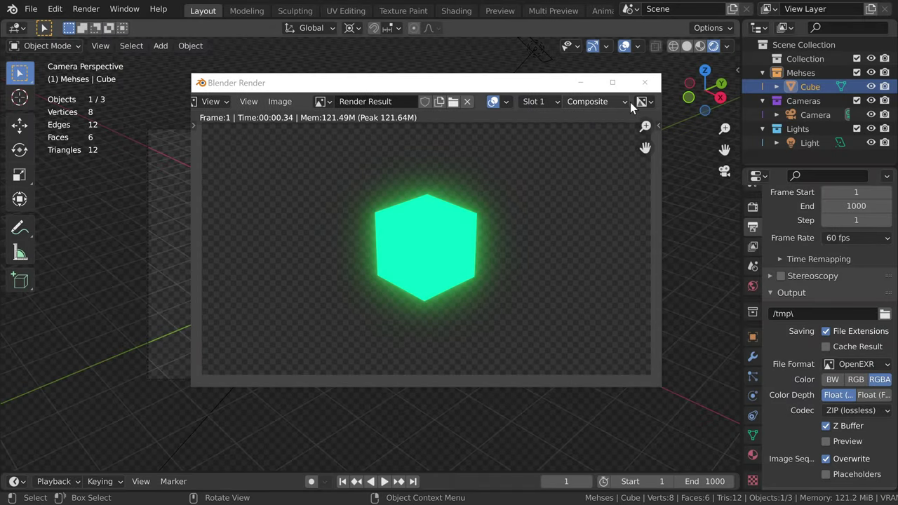
pyautogui.click(642, 102)
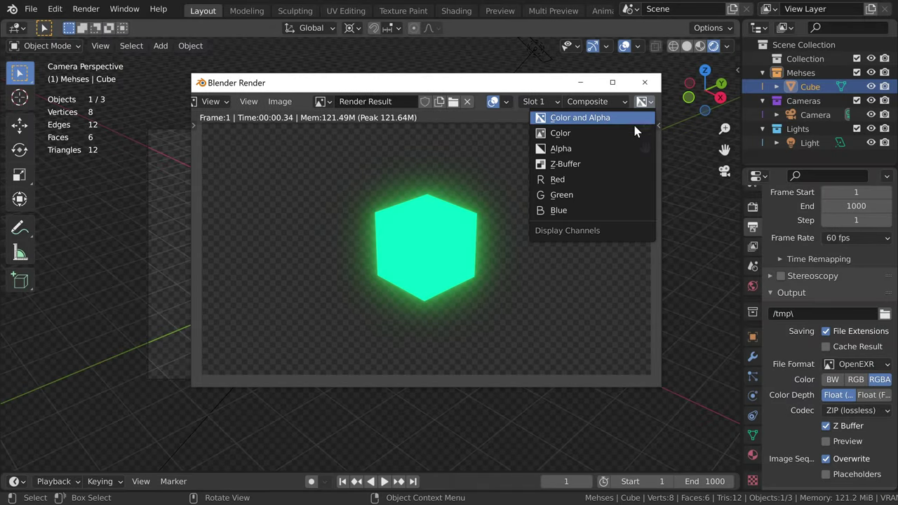
pyautogui.click(571, 195)
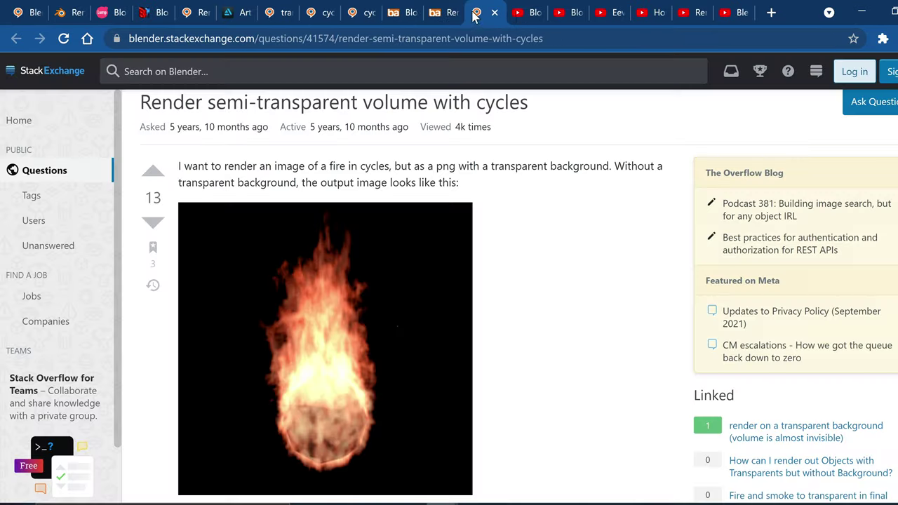
# - Switch to the browser, look through the open Eevee bloom videos, and search the web for "bloom with transparency"
pyautogui.click(528, 13)
pyautogui.click(569, 13)
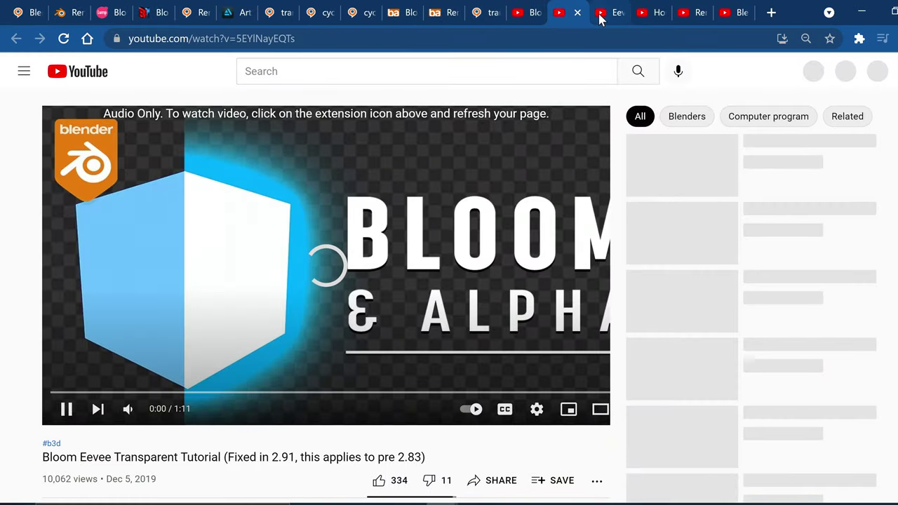
pyautogui.click(647, 13)
pyautogui.click(689, 13)
pyautogui.click(727, 12)
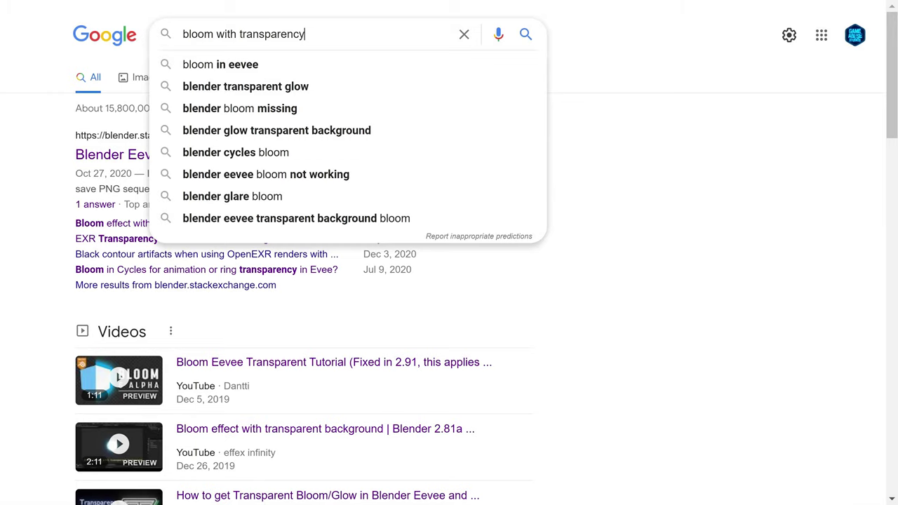
pyautogui.press('Return')
pyautogui.click(258, 160)
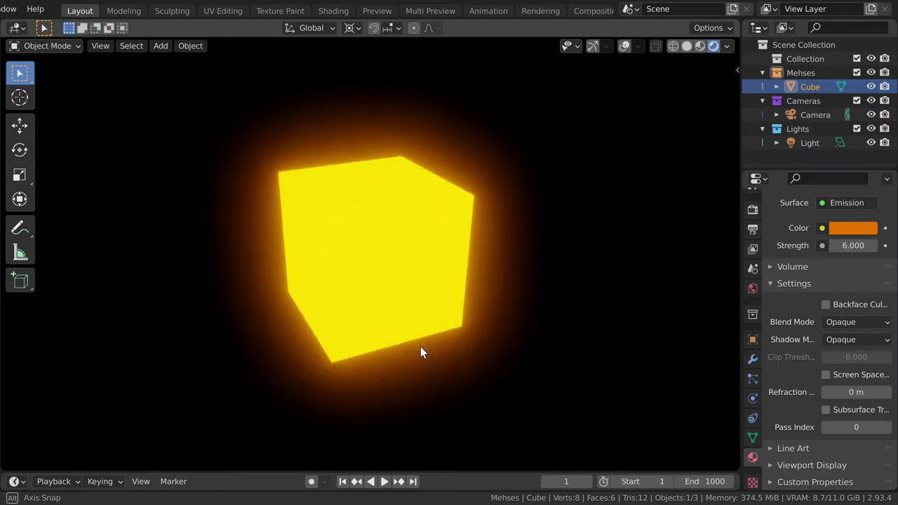
# - Return to Blender and sweep the glowing cube's emission colour around the colour wheel through green to blue
pyautogui.moveTo(421, 348); pyautogui.dragTo(615, 350, button='middle')
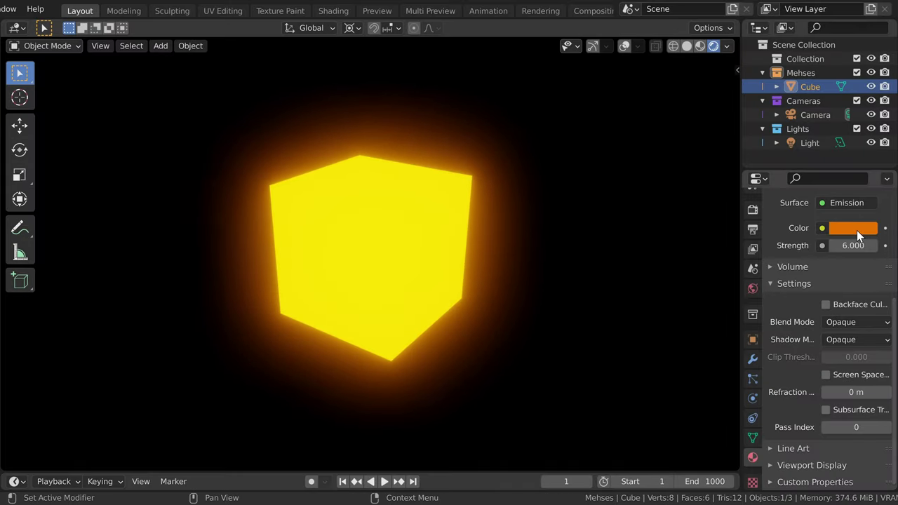
pyautogui.click(857, 230)
pyautogui.moveTo(779, 127)
pyautogui.mouseDown()
pyautogui.moveTo(757, 100)
pyautogui.moveTo(846, 50)
pyautogui.moveTo(805, 130)
pyautogui.moveTo(760, 106)
pyautogui.moveTo(804, 130)
pyautogui.moveTo(760, 105)
pyautogui.moveTo(763, 45)
pyautogui.moveTo(813, 26)
pyautogui.moveTo(845, 45)
pyautogui.moveTo(850, 104)
pyautogui.moveTo(819, 128)
pyautogui.moveTo(777, 123)
pyautogui.moveTo(761, 107)
pyautogui.moveTo(774, 120)
pyautogui.mouseUp()
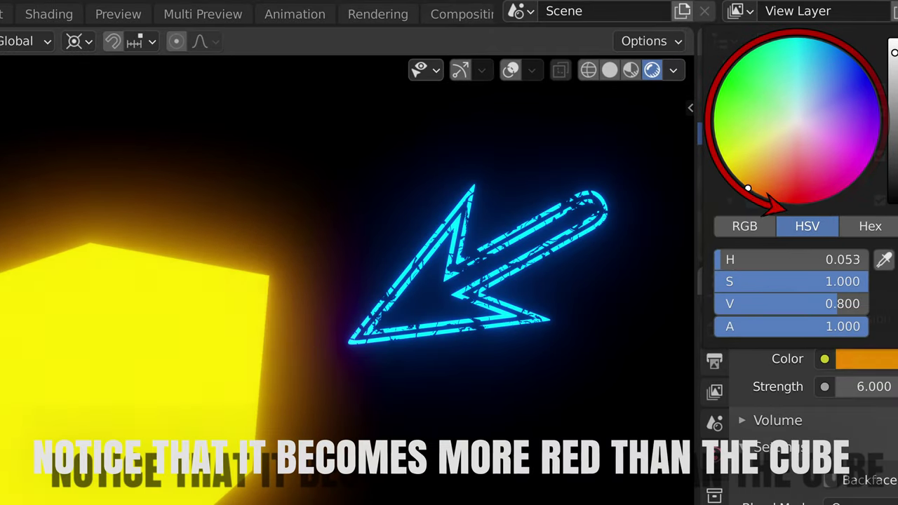
pyautogui.moveTo(748, 188)
pyautogui.mouseDown()
pyautogui.moveTo(757, 195)
pyautogui.moveTo(717, 161)
pyautogui.moveTo(717, 143)
pyautogui.moveTo(726, 77)
pyautogui.moveTo(750, 52)
pyautogui.mouseUp()
pyautogui.moveTo(802, 38); pyautogui.dragTo(859, 70)
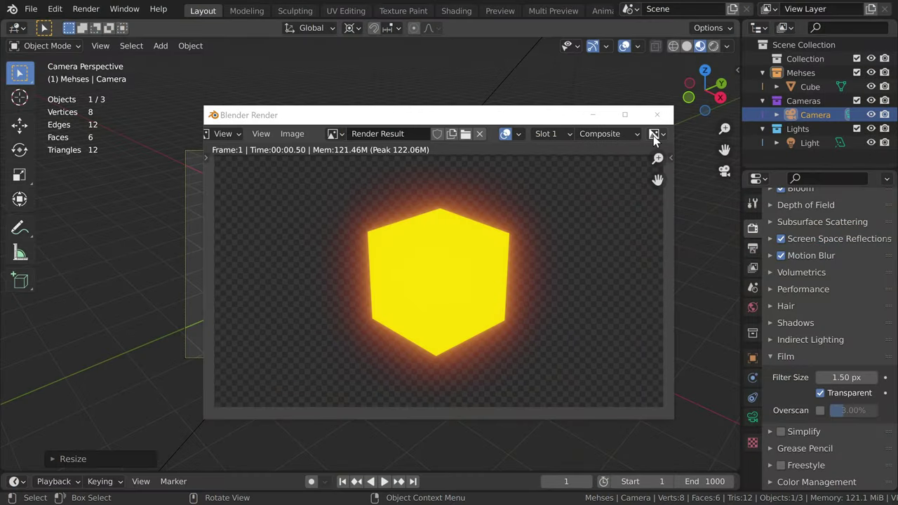
# - Inspect the yellow cube's render result in the Green channel and in the Alpha channel
pyautogui.click(653, 134)
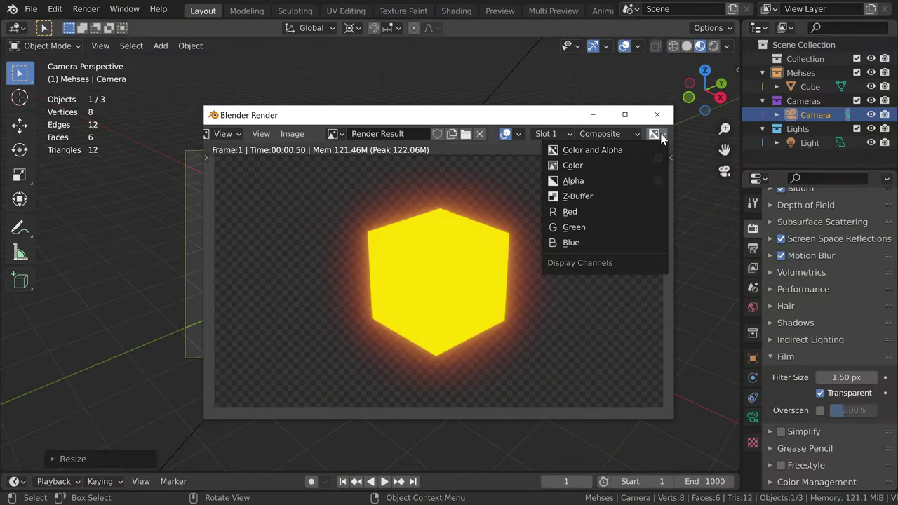
pyautogui.click(607, 227)
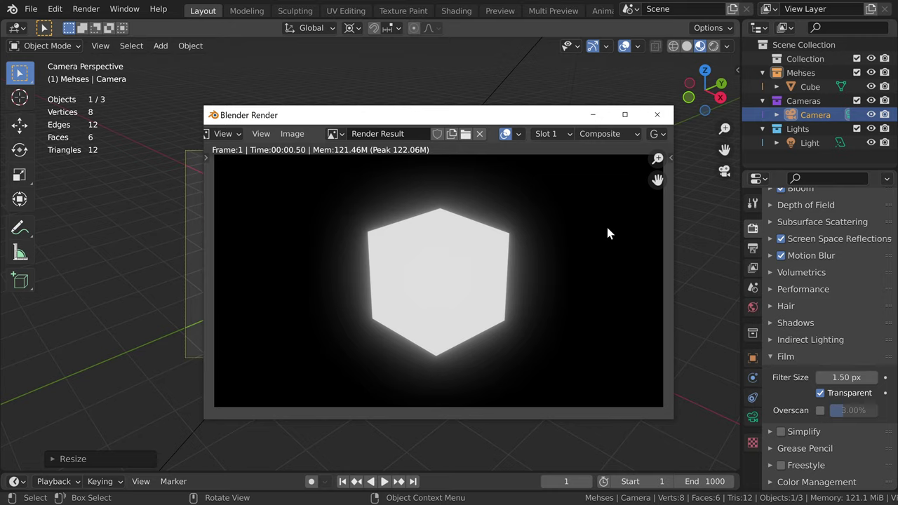
pyautogui.click(657, 134)
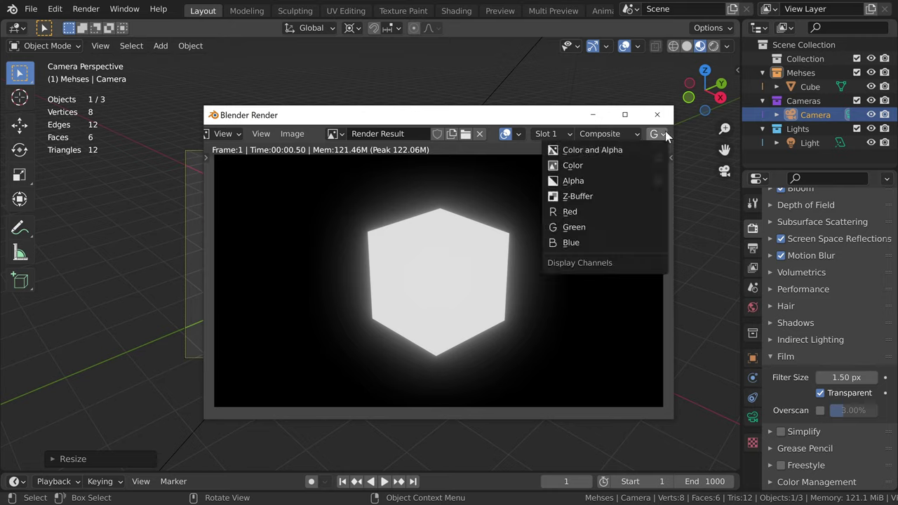
pyautogui.click(615, 183)
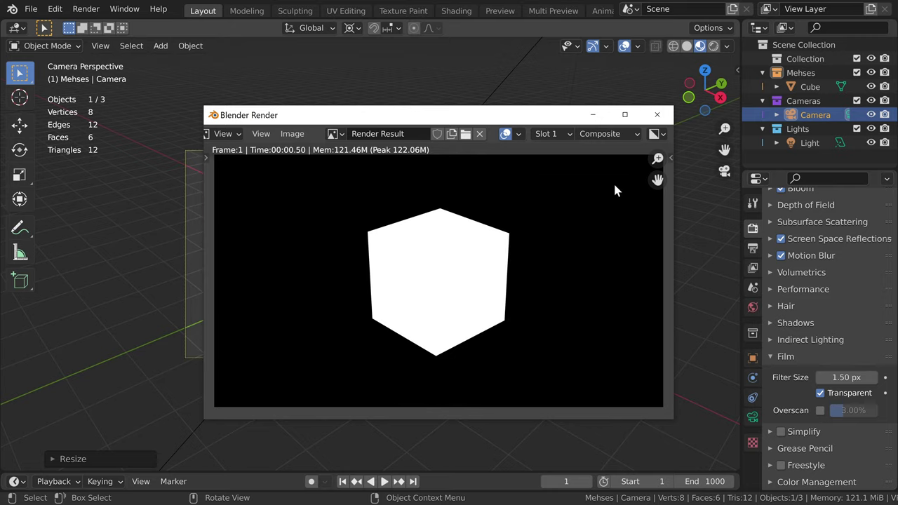
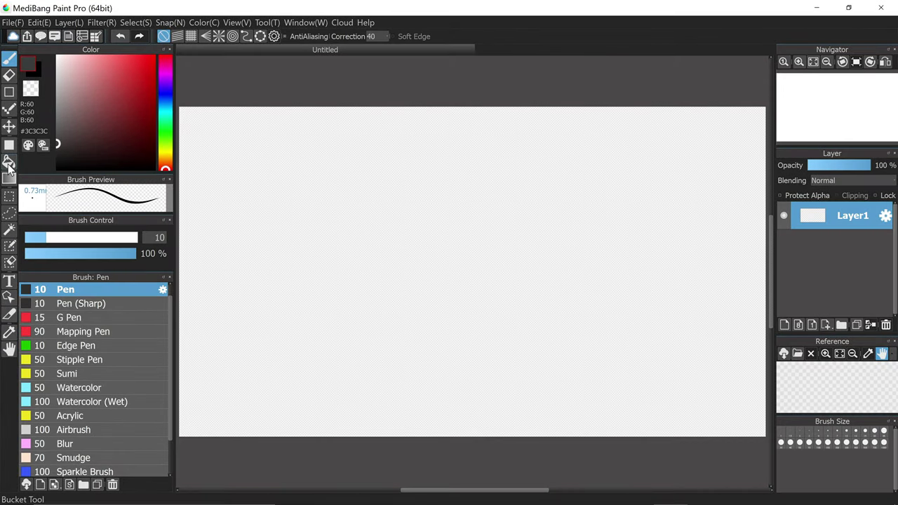
# - Switch to MediBang Paint Pro and fill Layer1 of the blank canvas with black (#000000)
pyautogui.click(8, 161)
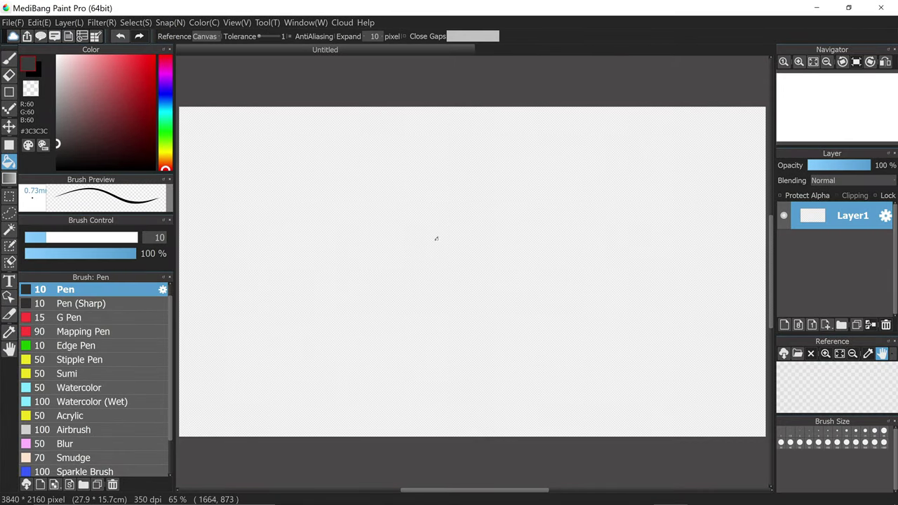
pyautogui.click(58, 168)
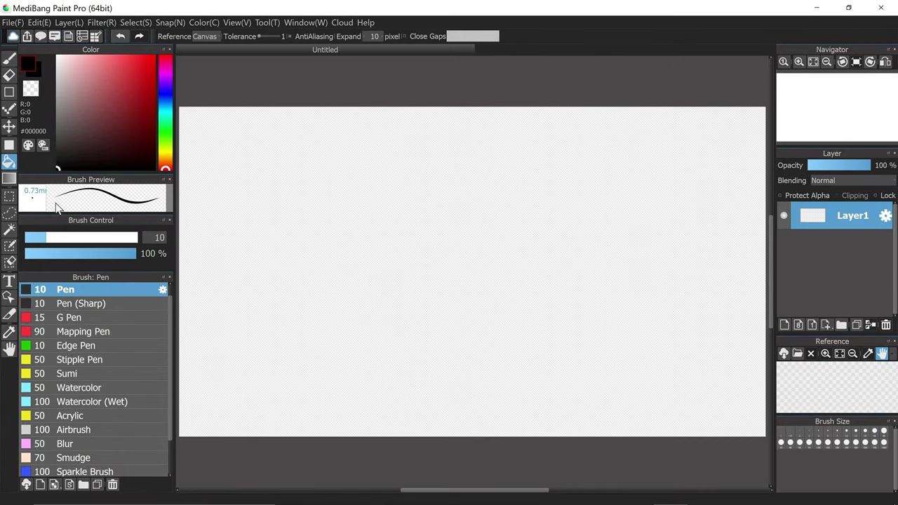
pyautogui.click(283, 210)
# - Set the brush colour to dark grey #505050 and scribble large overlapping loops across the canvas on Layer2
pyautogui.press('b')
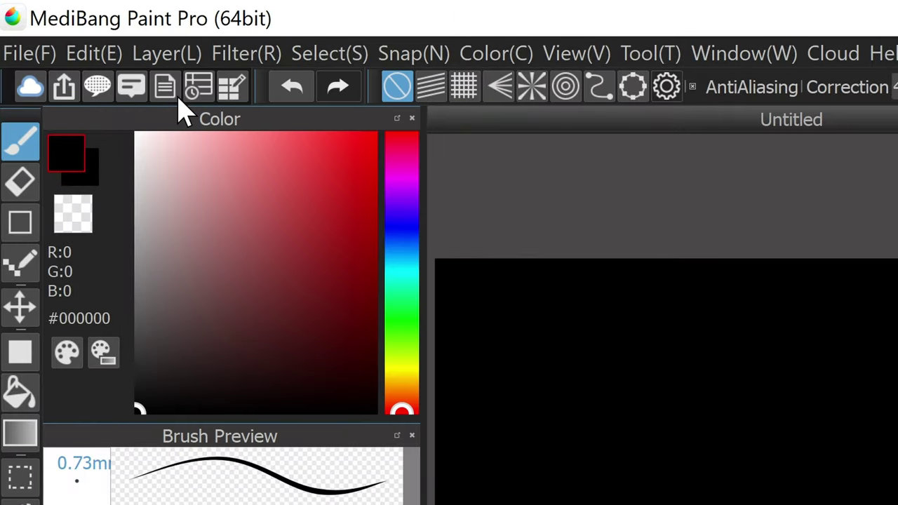
pyautogui.moveTo(169, 348)
pyautogui.mouseDown()
pyautogui.moveTo(158, 351)
pyautogui.moveTo(135, 326)
pyautogui.mouseUp()
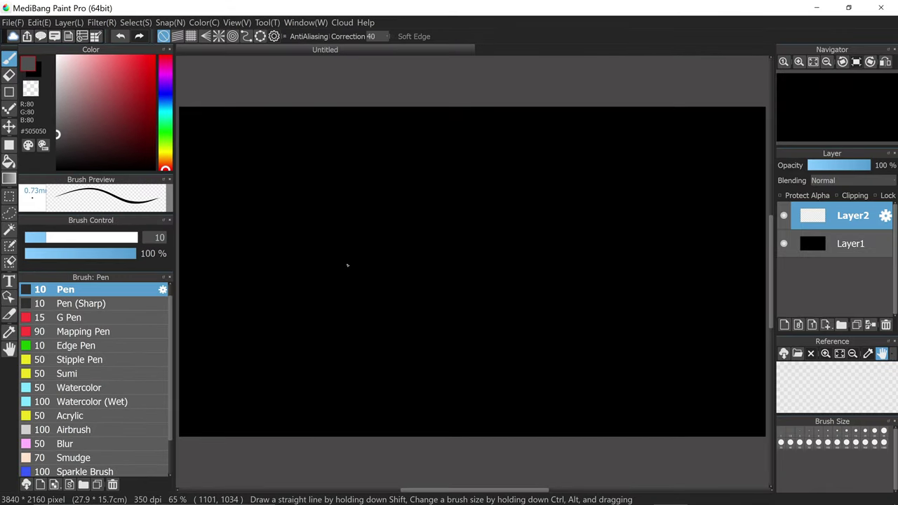
pyautogui.moveTo(476, 363)
pyautogui.mouseDown()
pyautogui.moveTo(662, 498)
pyautogui.moveTo(566, 490)
pyautogui.moveTo(749, 392)
pyautogui.mouseUp()
pyautogui.moveTo(548, 287)
pyautogui.mouseDown()
pyautogui.moveTo(261, 283)
pyautogui.moveTo(328, 248)
pyautogui.moveTo(764, 155)
pyautogui.moveTo(507, 205)
pyautogui.moveTo(492, 288)
pyautogui.mouseUp()
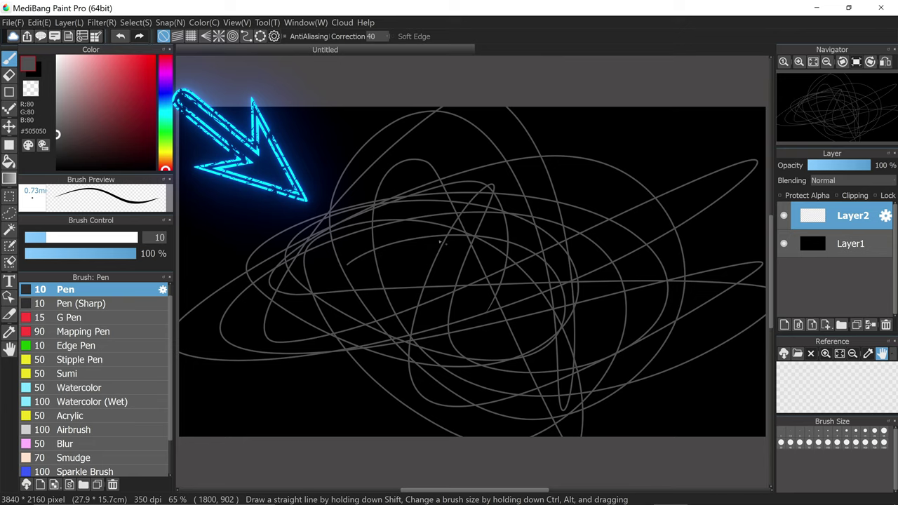
# - Add Layer3 and Layer4 and scribble overlapping grey loops across the canvas on each
pyautogui.click(69, 23)
pyautogui.click(68, 36)
pyautogui.moveTo(238, 167)
pyautogui.mouseDown()
pyautogui.moveTo(539, 226)
pyautogui.moveTo(483, 390)
pyautogui.moveTo(554, 177)
pyautogui.mouseUp()
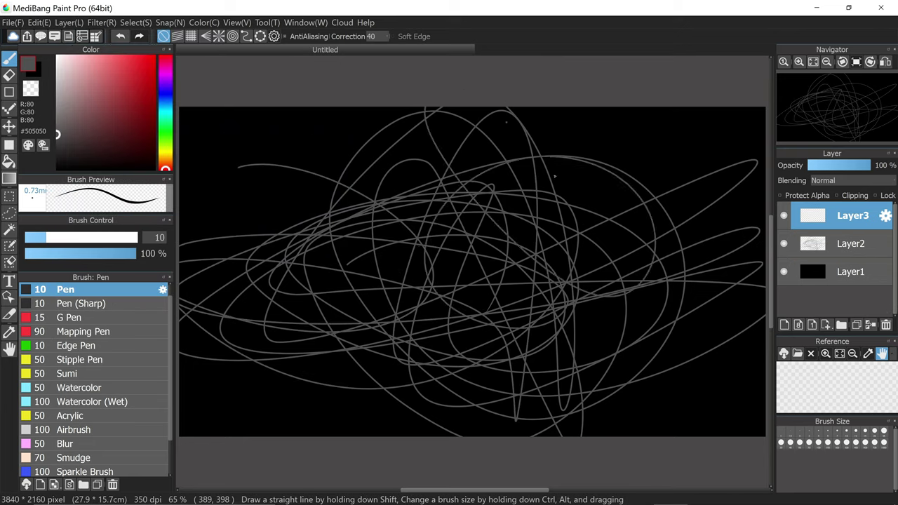
pyautogui.click(69, 23)
pyautogui.click(68, 36)
pyautogui.moveTo(210, 215)
pyautogui.mouseDown()
pyautogui.moveTo(479, 254)
pyautogui.moveTo(445, 221)
pyautogui.moveTo(615, 126)
pyautogui.moveTo(703, 305)
pyautogui.moveTo(523, 421)
pyautogui.moveTo(523, 267)
pyautogui.mouseUp()
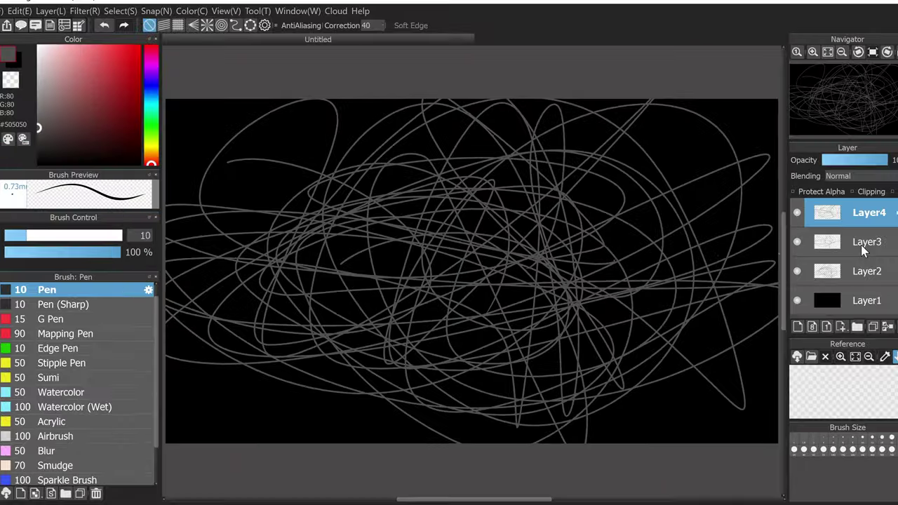
# - Set the blending mode of Layer2 to Add
pyautogui.click(818, 241)
pyautogui.click(842, 299)
pyautogui.click(842, 269)
pyautogui.click(800, 202)
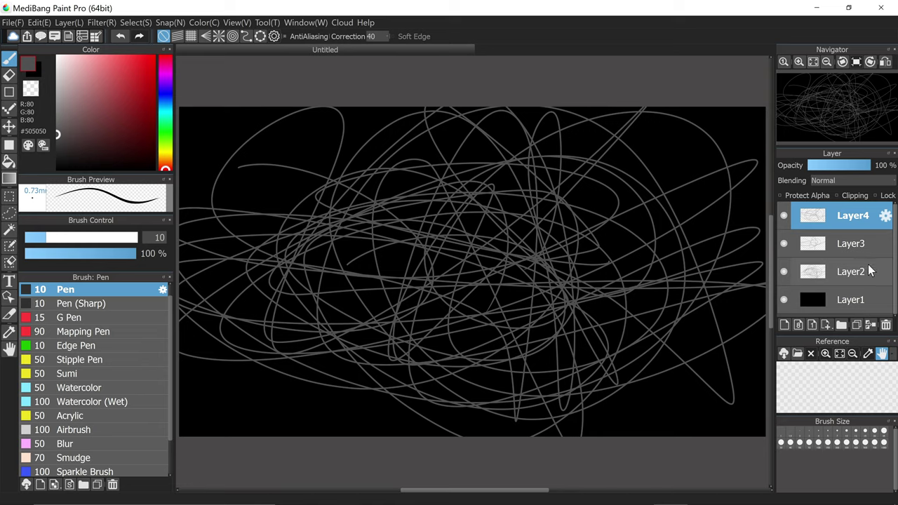
pyautogui.click(831, 273)
pyautogui.click(836, 180)
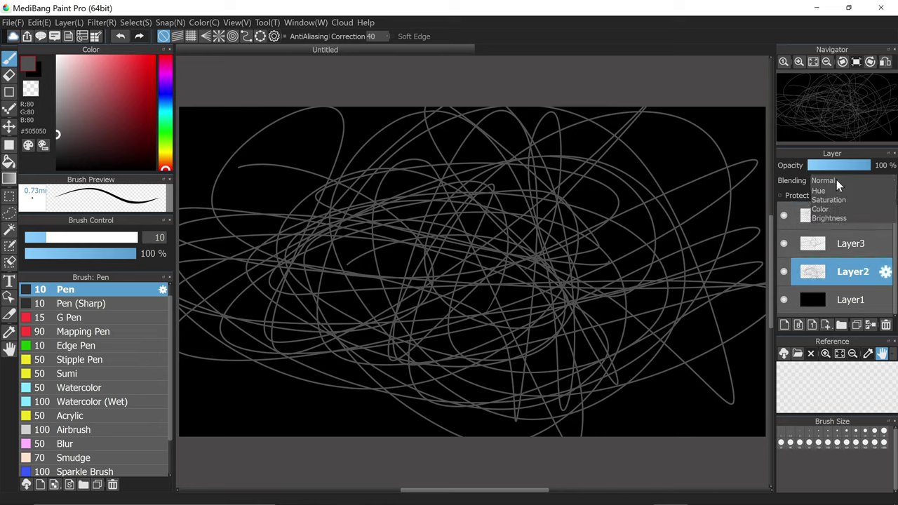
pyautogui.click(821, 215)
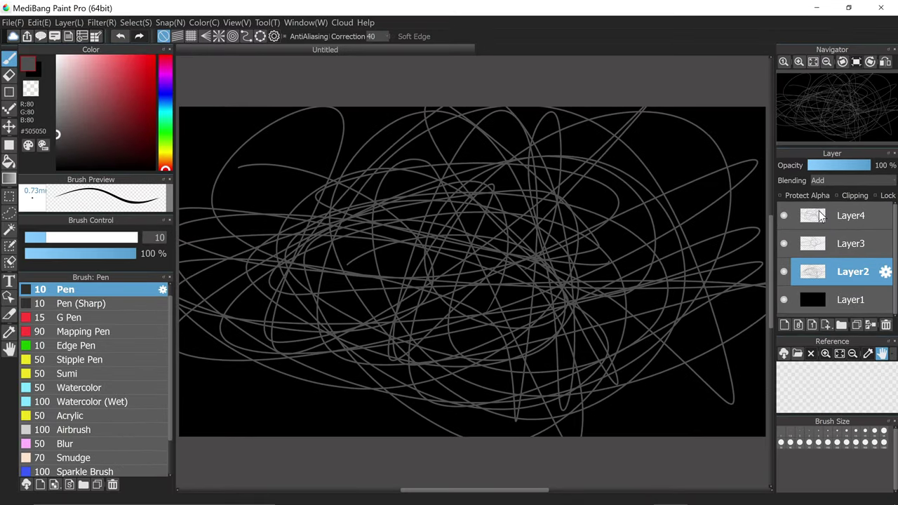
# - Set the blending mode of Layer3 and Layer4 to Add
pyautogui.click(835, 243)
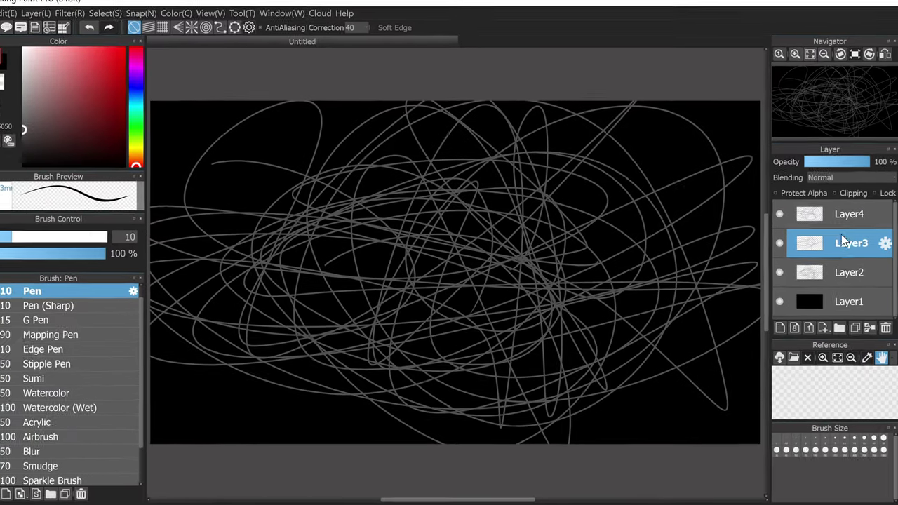
pyautogui.click(837, 180)
pyautogui.click(818, 212)
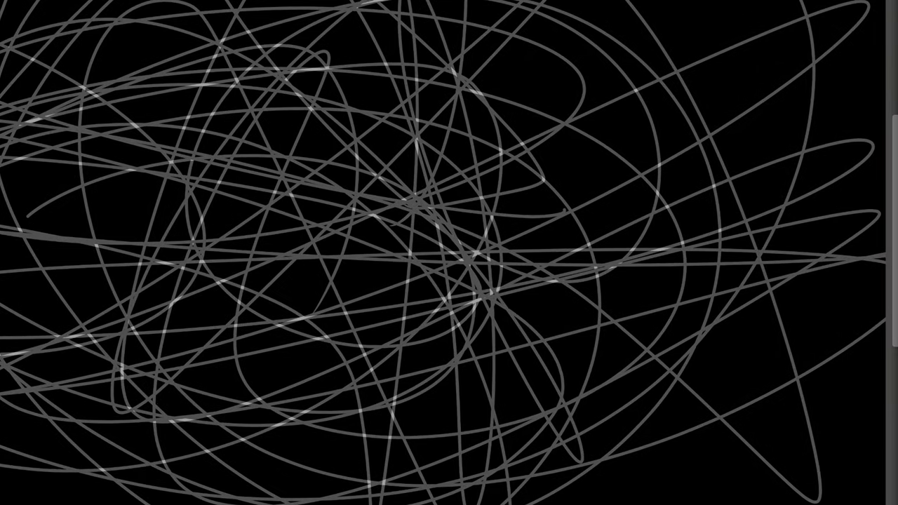
pyautogui.click(827, 179)
pyautogui.click(825, 213)
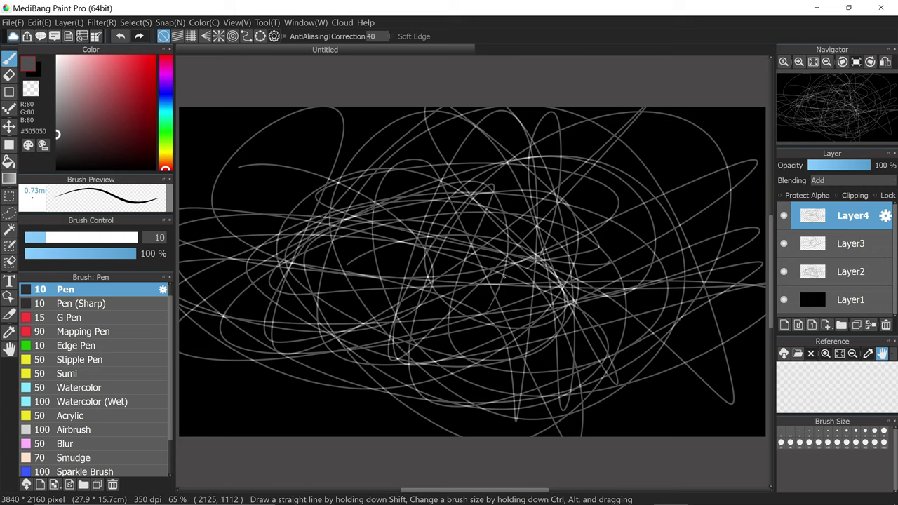
# - Set the brush colour to #404040 and scribble a small tangle in the canvas's upper-left area on Layer4
pyautogui.click(852, 251)
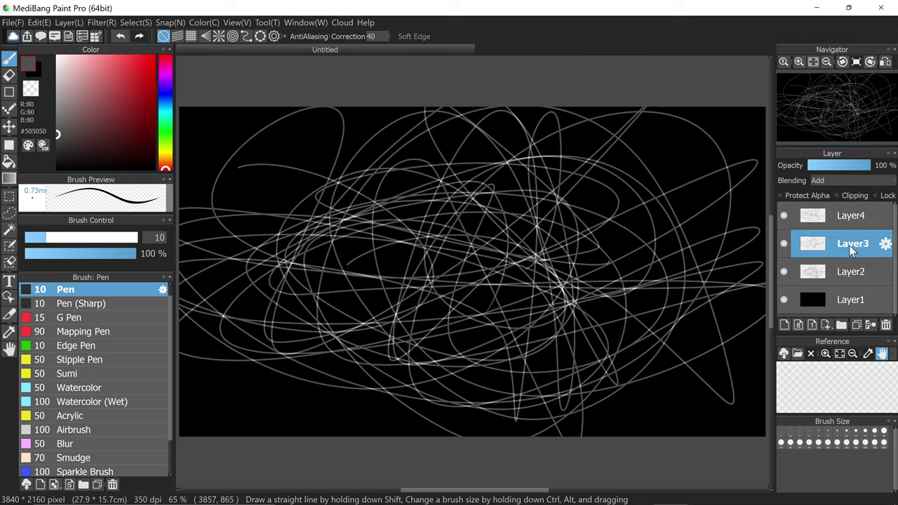
pyautogui.click(851, 216)
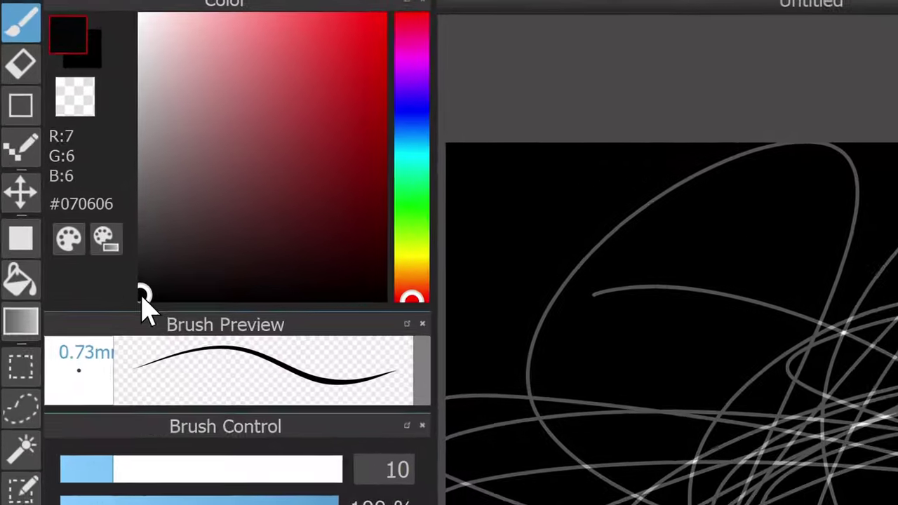
pyautogui.click(167, 343)
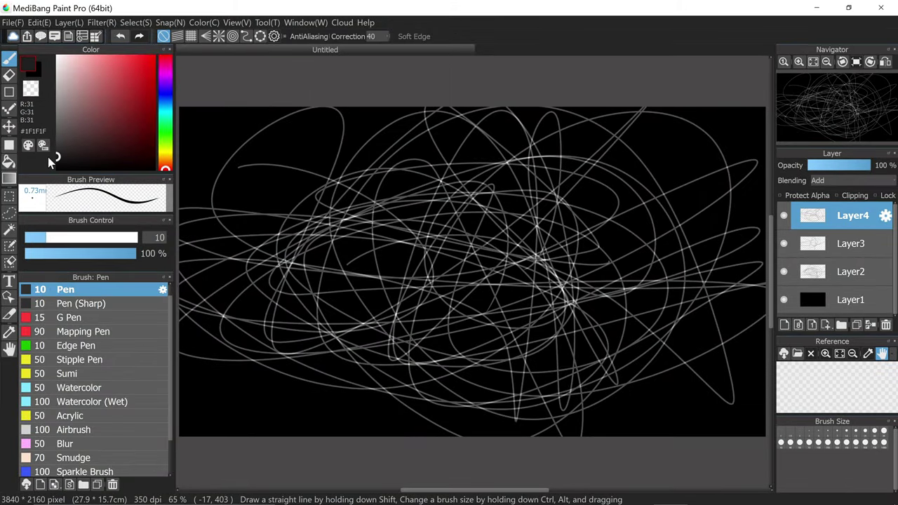
pyautogui.moveTo(157, 339); pyautogui.dragTo(137, 266)
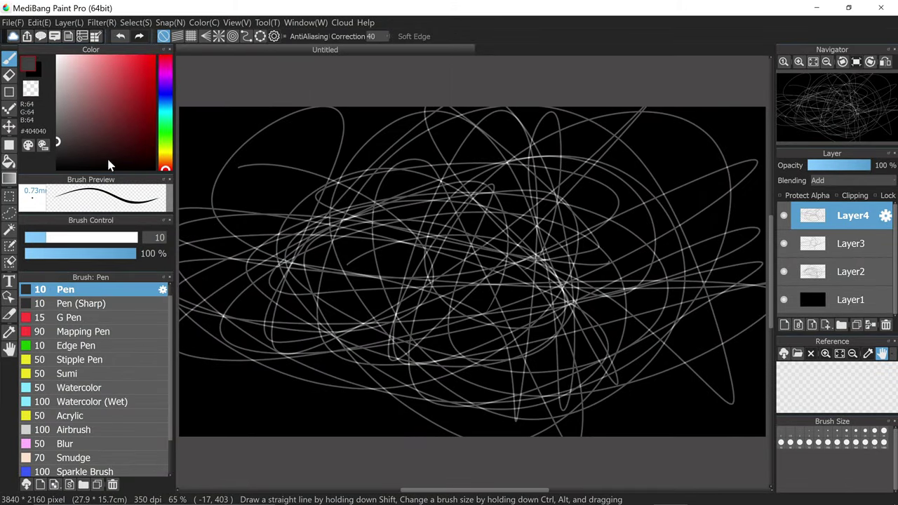
pyautogui.moveTo(239, 167)
pyautogui.mouseDown()
pyautogui.moveTo(283, 187)
pyautogui.moveTo(263, 198)
pyautogui.moveTo(257, 174)
pyautogui.moveTo(332, 162)
pyautogui.moveTo(320, 184)
pyautogui.moveTo(290, 188)
pyautogui.moveTo(279, 179)
pyautogui.moveTo(296, 149)
pyautogui.moveTo(307, 151)
pyautogui.moveTo(274, 184)
pyautogui.mouseUp()
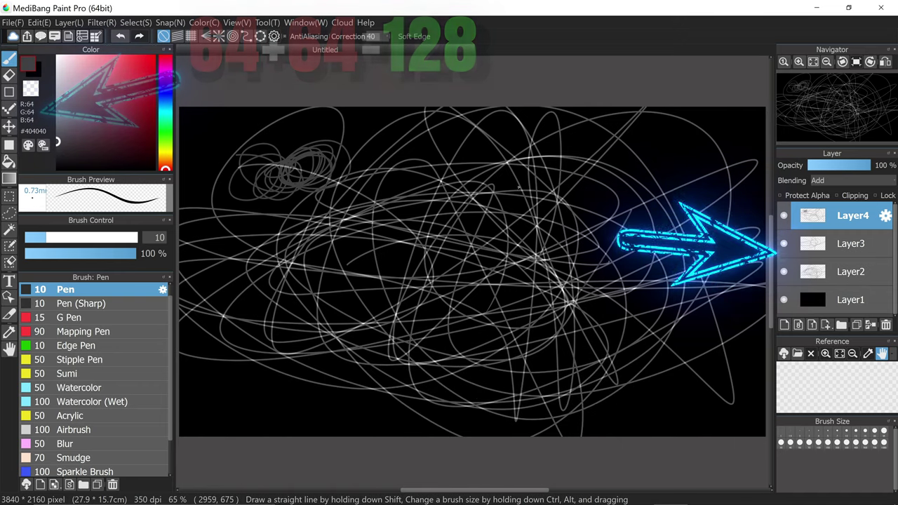
# - Try shifting the brightness of the black Layer1 with the Hue Saturation Brightness filter
pyautogui.hotkey('ctrl', 'Down')
pyautogui.hotkey('ctrl', 'Down')
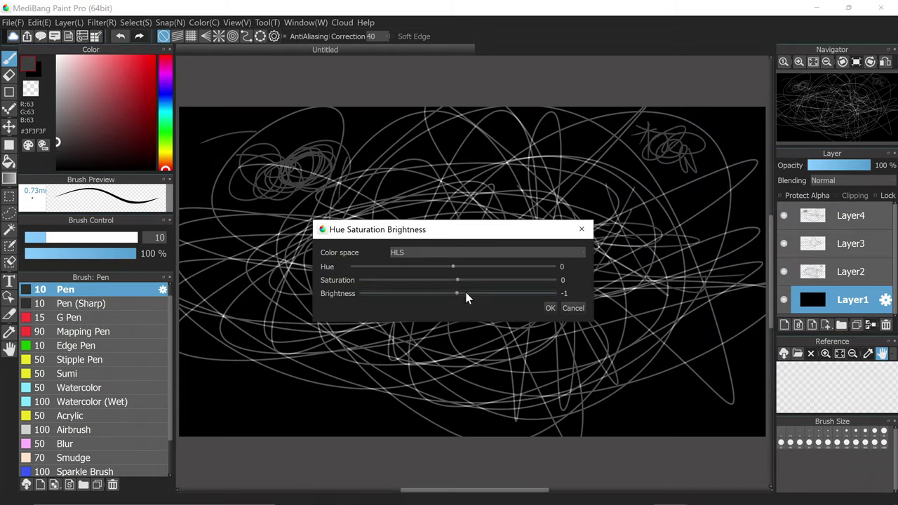
pyautogui.moveTo(459, 294); pyautogui.dragTo(480, 301)
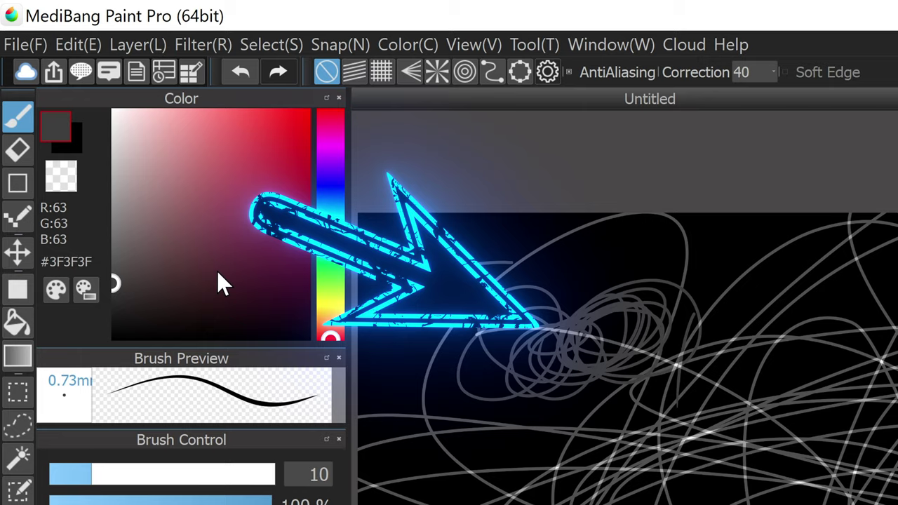
# - Set the brush colour to #BF0200 and draw long sweeping red curves across the canvas on Layer1
pyautogui.moveTo(340, 175); pyautogui.dragTo(450, 246)
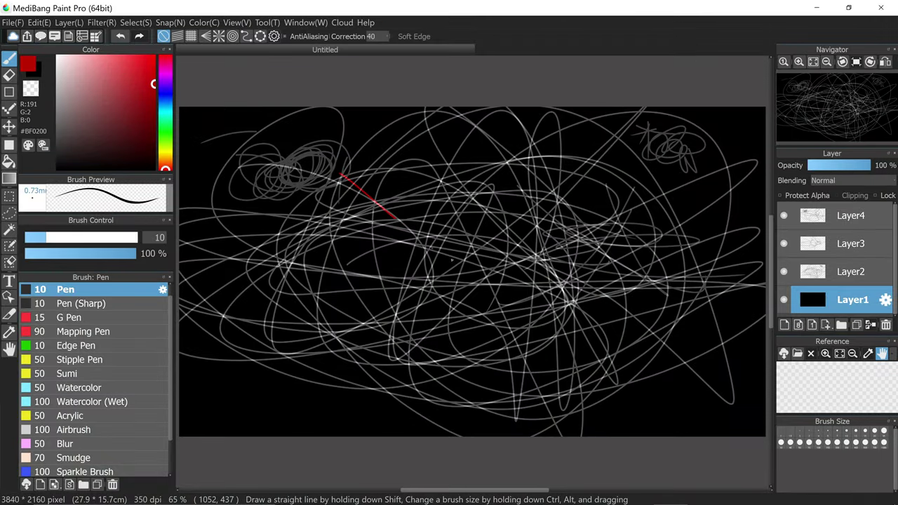
pyautogui.moveTo(224, 228); pyautogui.dragTo(421, 309)
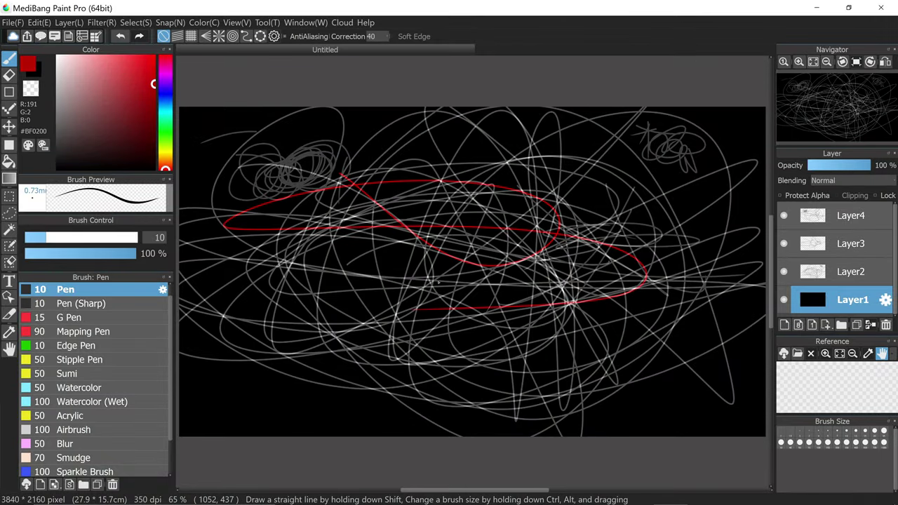
pyautogui.moveTo(449, 162); pyautogui.dragTo(316, 337)
pyautogui.moveTo(316, 336); pyautogui.dragTo(575, 407)
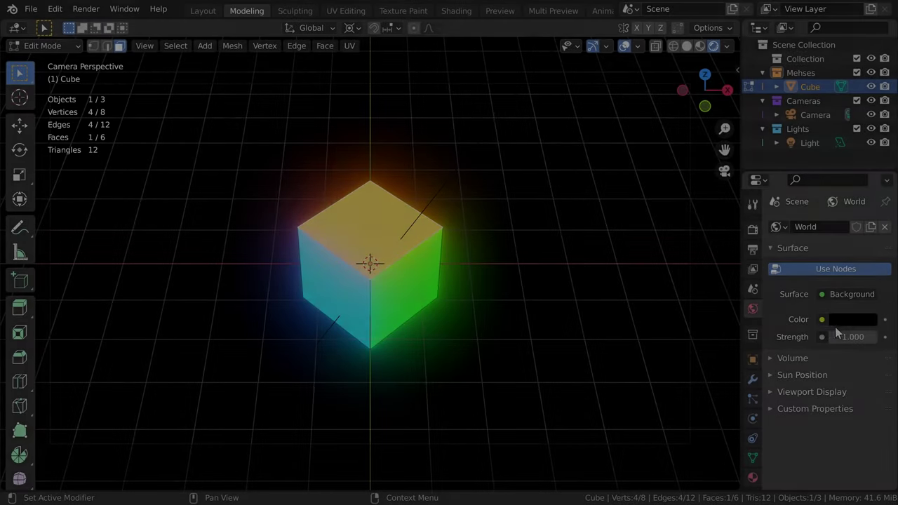
# - Switch to Blender and raise the value of the world background colour
pyautogui.click(840, 320)
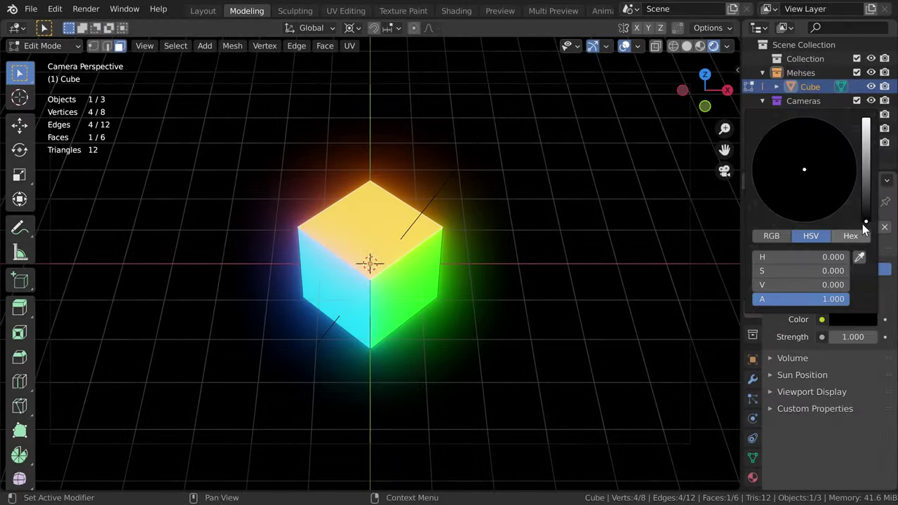
pyautogui.moveTo(800, 285); pyautogui.dragTo(846, 284)
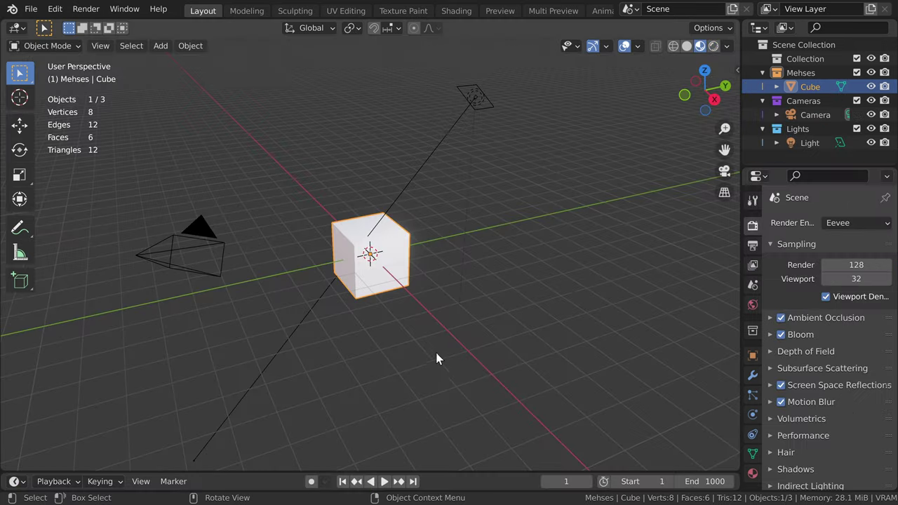
# - Set the world background colour of the glowing yellow cube scene to black, with a value of 0
pyautogui.moveTo(437, 357); pyautogui.dragTo(391, 357, button='middle')
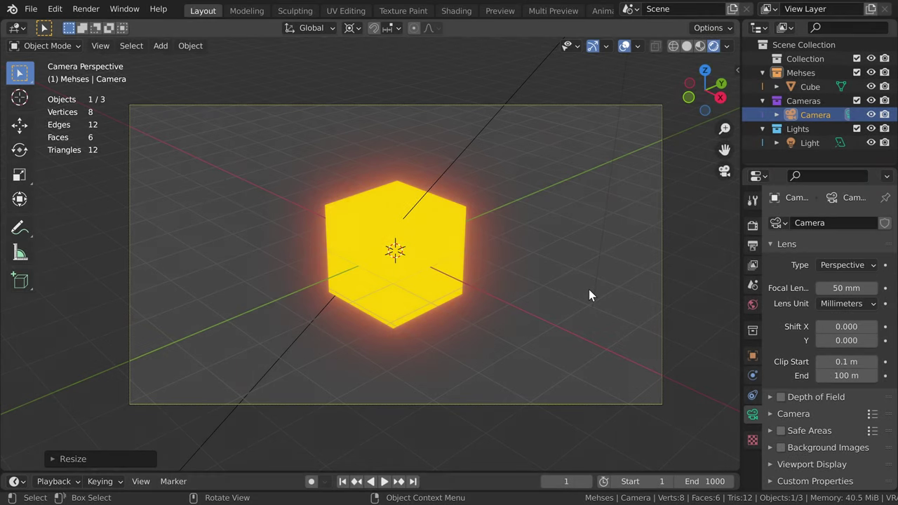
pyautogui.click(753, 304)
pyautogui.click(837, 316)
pyautogui.moveTo(870, 211); pyautogui.dragTo(860, 222)
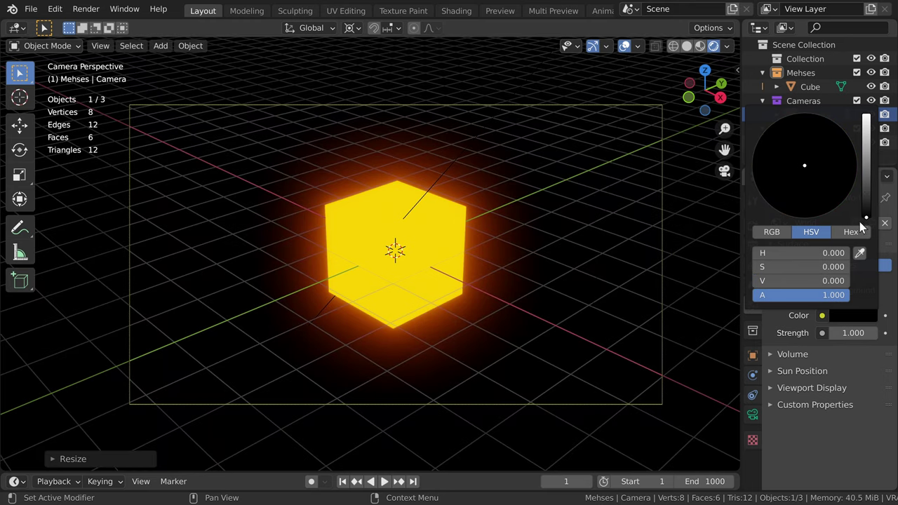
# - Render the cube against the black background and save the image as bloom.png in the Pictures folder
pyautogui.press('F12')
pyautogui.moveTo(549, 162); pyautogui.dragTo(491, 136)
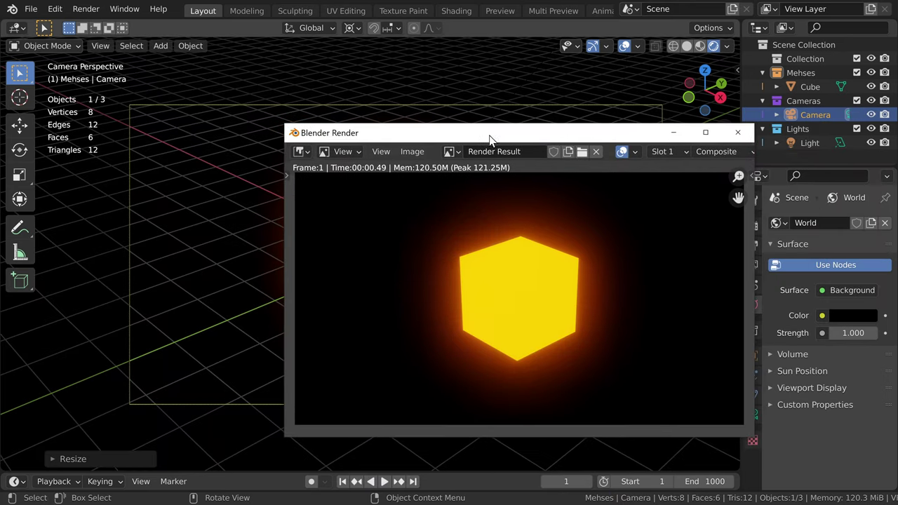
pyautogui.click(412, 152)
pyautogui.click(417, 248)
pyautogui.press('Return')
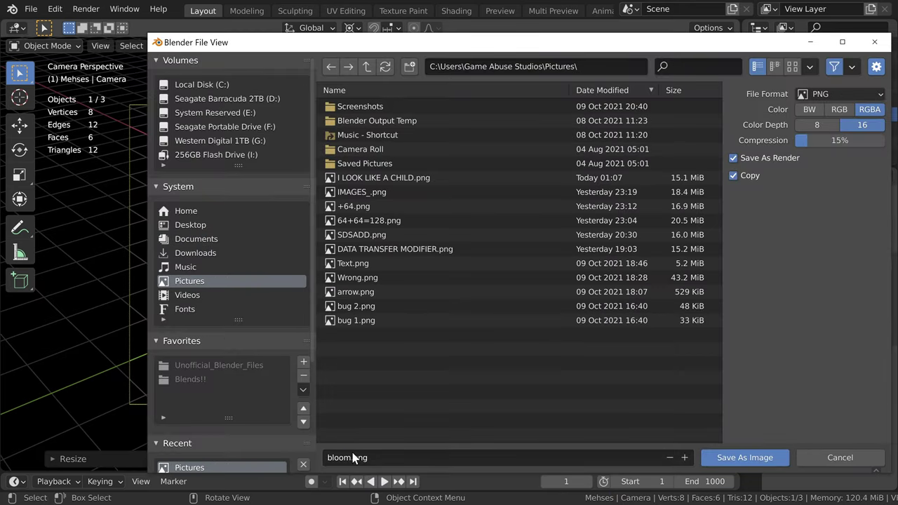
pyautogui.press('Escape')
# - Enable the Transparent option in the render's Film settings
pyautogui.click(752, 225)
pyautogui.scroll(-2, 776, 408)
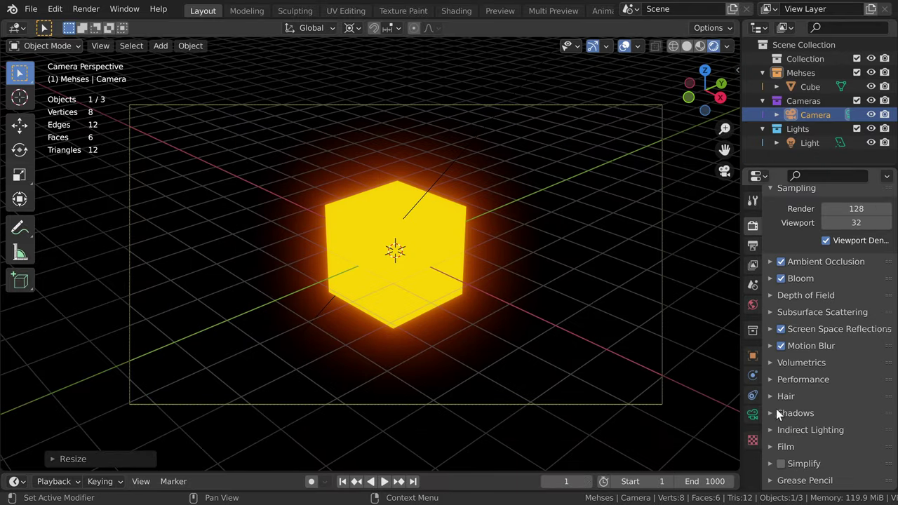
pyautogui.click(770, 447)
pyautogui.scroll(-2, 778, 440)
pyautogui.click(820, 436)
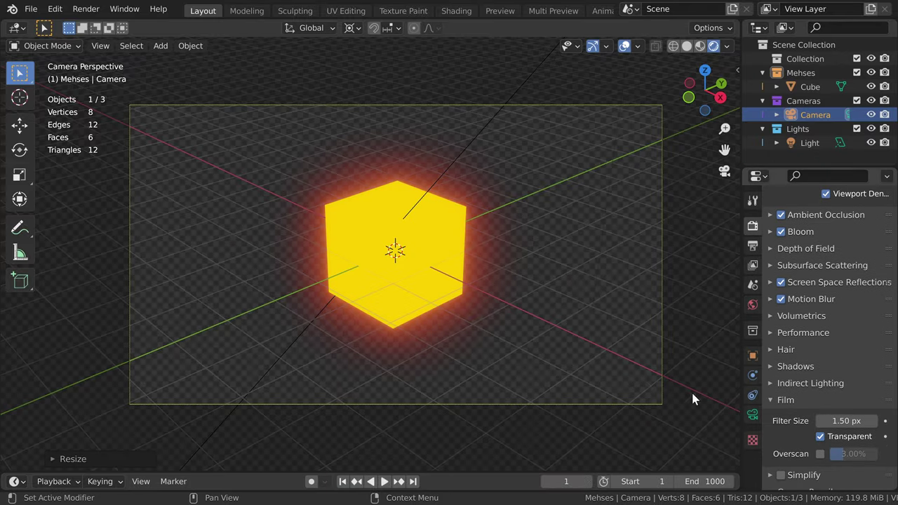
# - Render the cube over the transparent background and save the image as bloom2.png in the Pictures folder
pyautogui.press('F12')
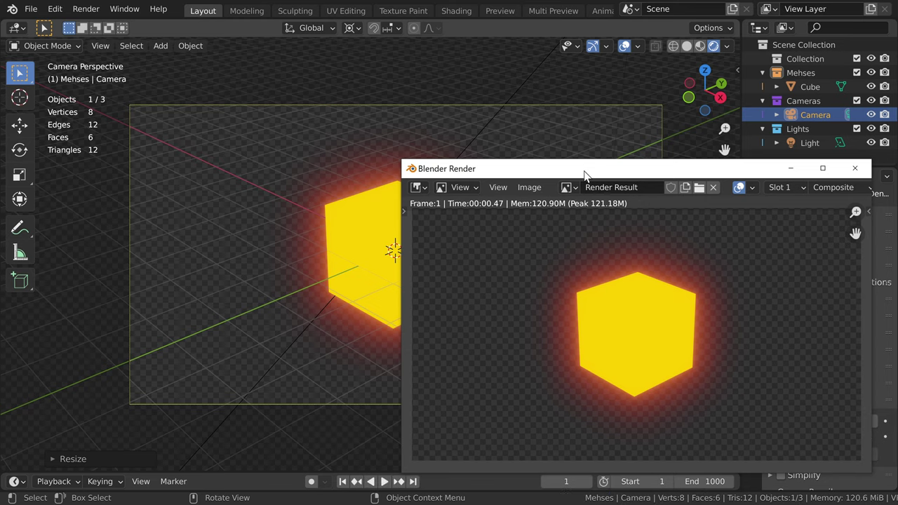
pyautogui.moveTo(584, 171); pyautogui.dragTo(395, 140)
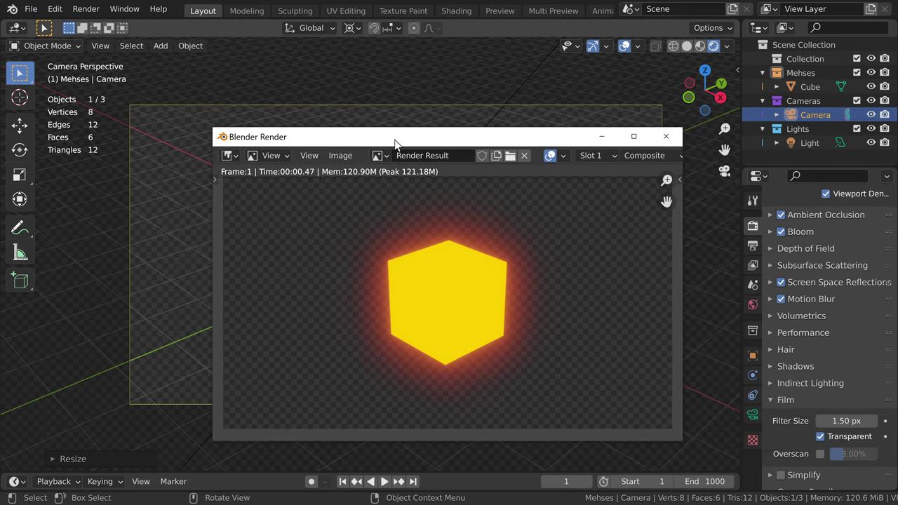
pyautogui.click(340, 155)
pyautogui.click(366, 256)
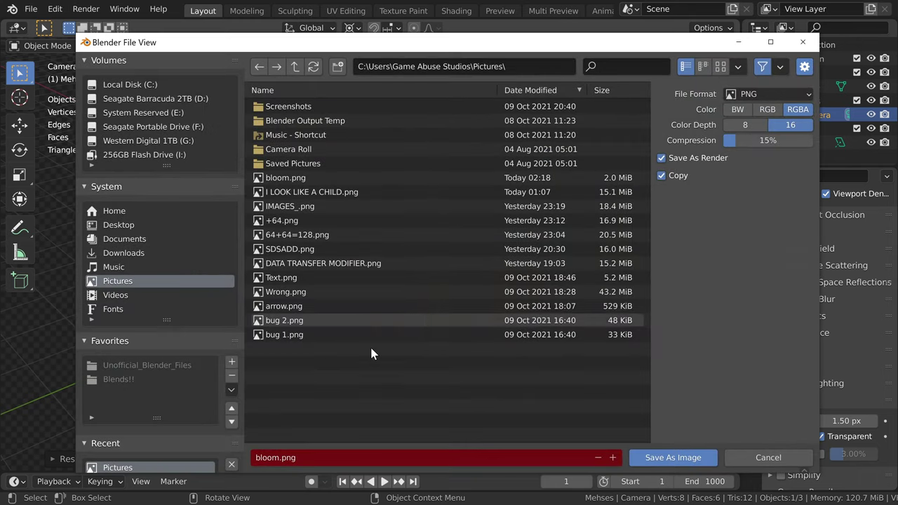
pyautogui.click(278, 457)
pyautogui.write('2')
pyautogui.press('Return')
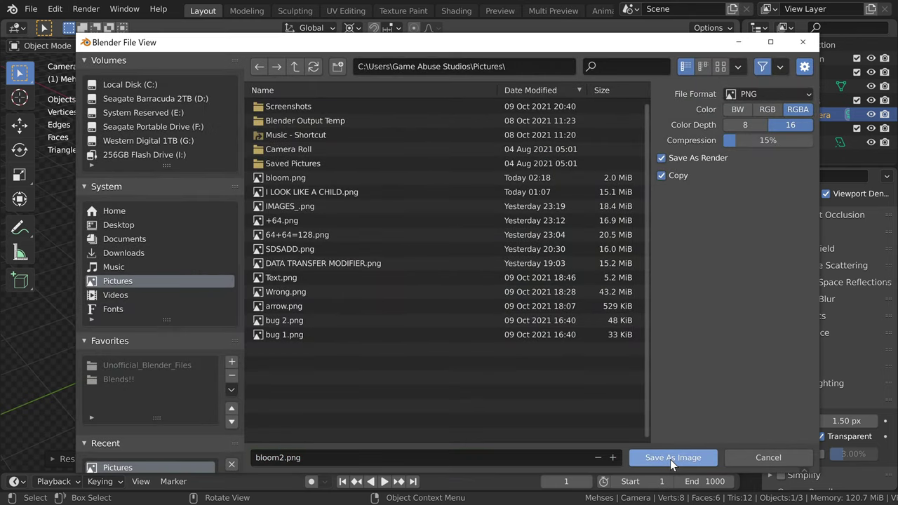
pyautogui.click(670, 458)
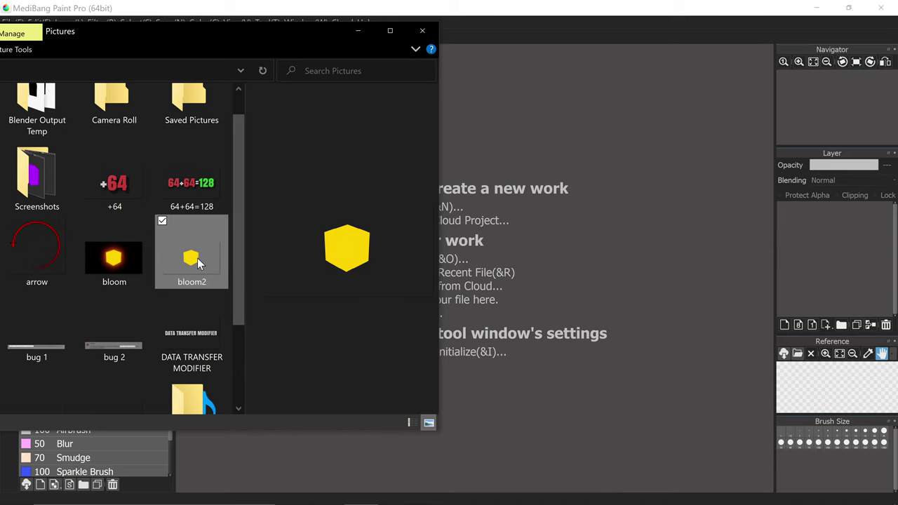
# - Open bloom2.png in MediBang Paint Pro and add bloom.png as a layer above it
pyautogui.moveTo(197, 262); pyautogui.dragTo(555, 264)
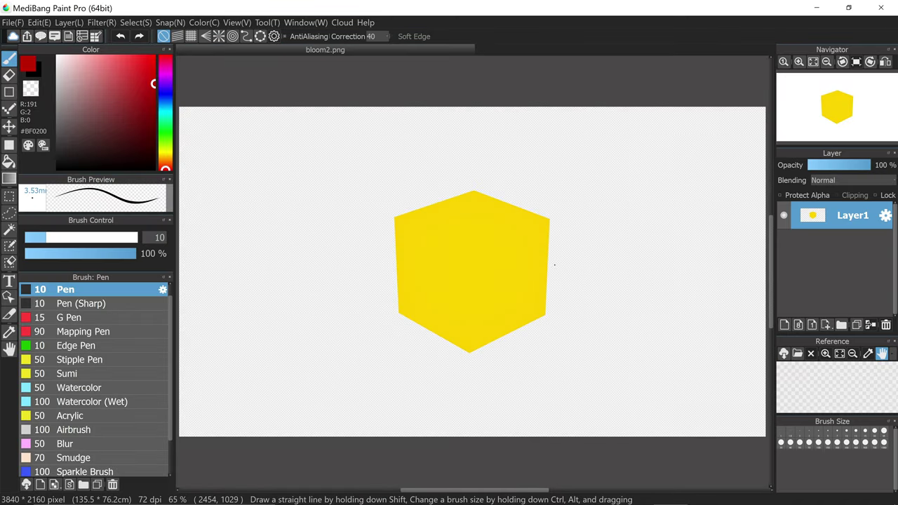
pyautogui.press('super')
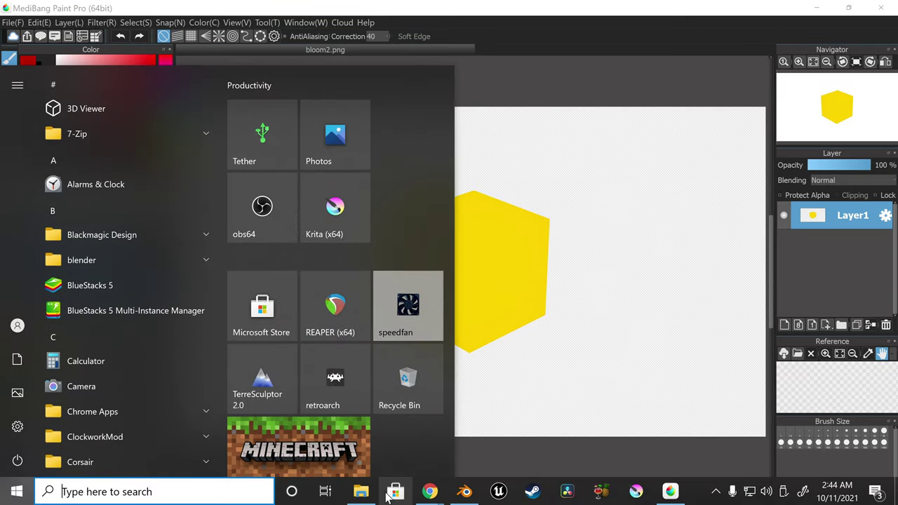
pyautogui.click(365, 491)
pyautogui.moveTo(114, 279); pyautogui.dragTo(842, 238)
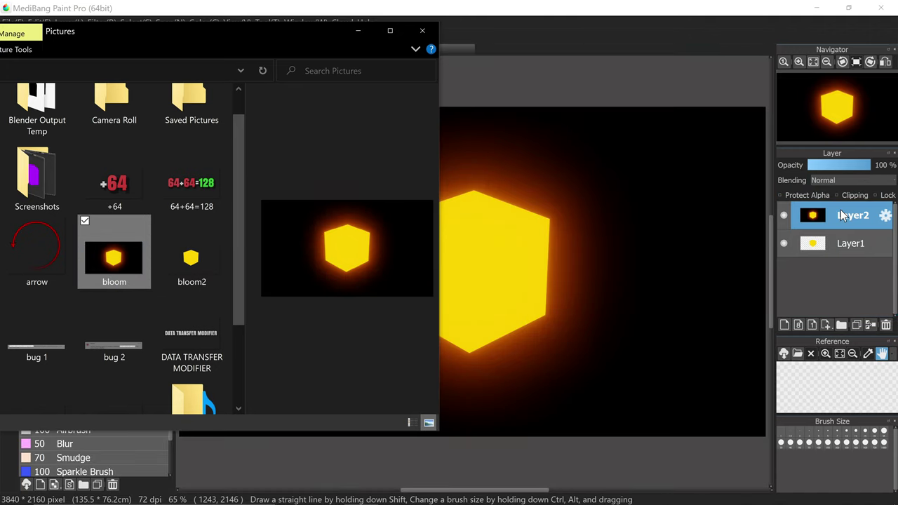
# - Set the blending mode of Layer2, the black-background bloom render, to Add
pyautogui.click(844, 216)
pyautogui.click(841, 179)
pyautogui.click(826, 209)
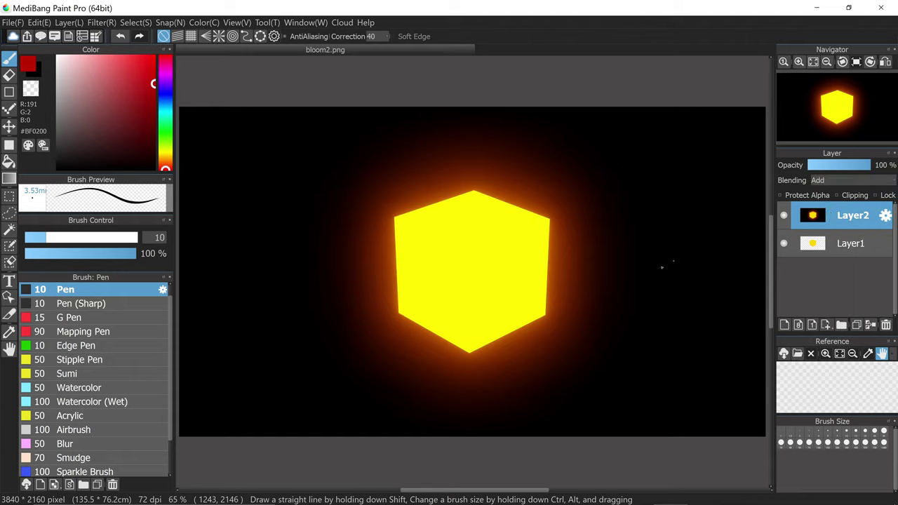
# - Move Layer2 and Layer1 together about 2 px right and 6 px up
pyautogui.keyDown('ctrl'); pyautogui.click(842, 243); pyautogui.keyUp('ctrl')
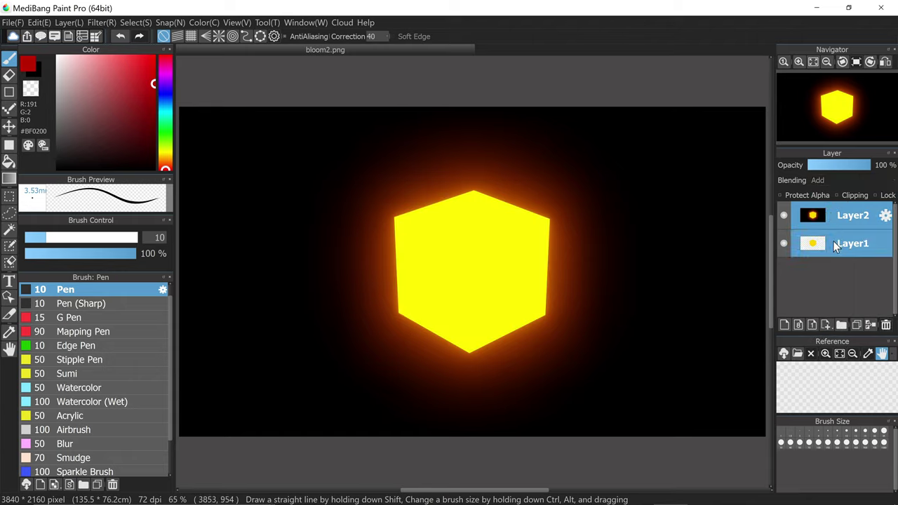
pyautogui.click(9, 127)
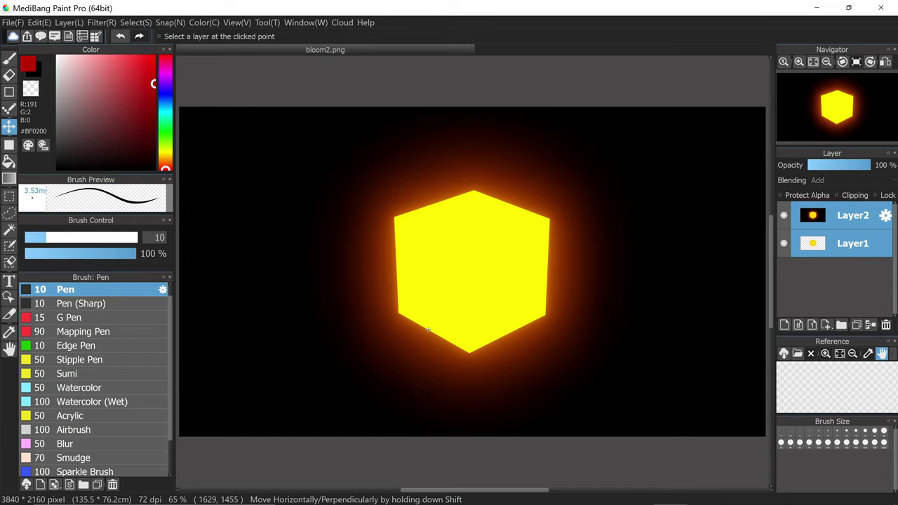
pyautogui.moveTo(428, 330)
pyautogui.mouseDown()
pyautogui.moveTo(432, 319)
pyautogui.moveTo(428, 328)
pyautogui.mouseUp()
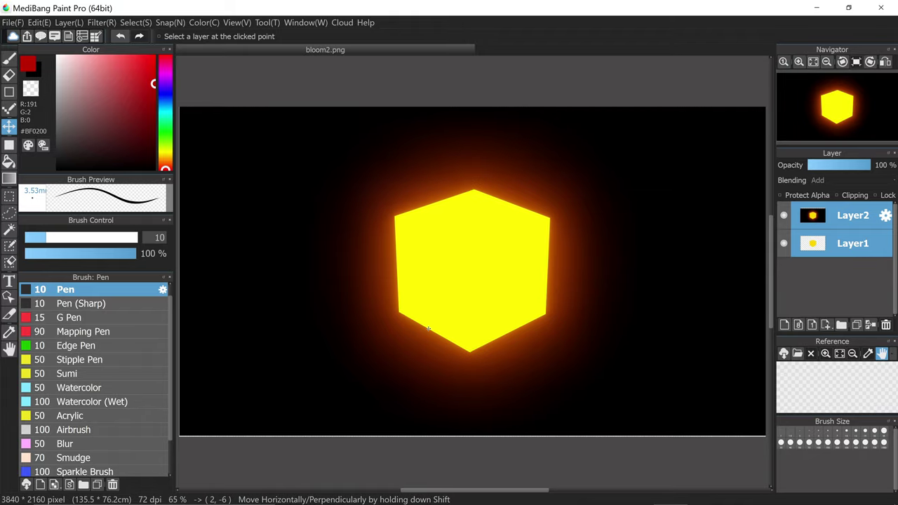
# - Switch to Blender and capture a screen snip of its whole window
pyautogui.press('super')
pyautogui.click(463, 495)
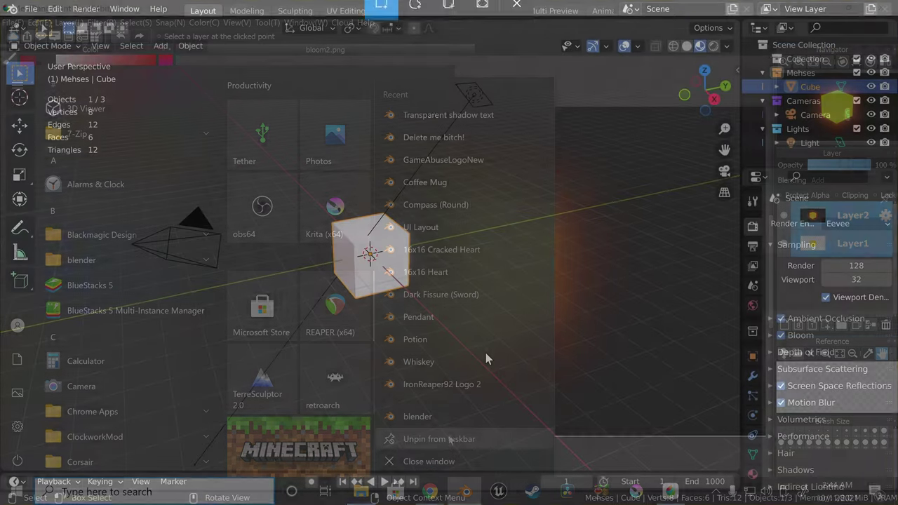
pyautogui.press('super+shift+s')
pyautogui.moveTo(1, 1); pyautogui.dragTo(850, 477)
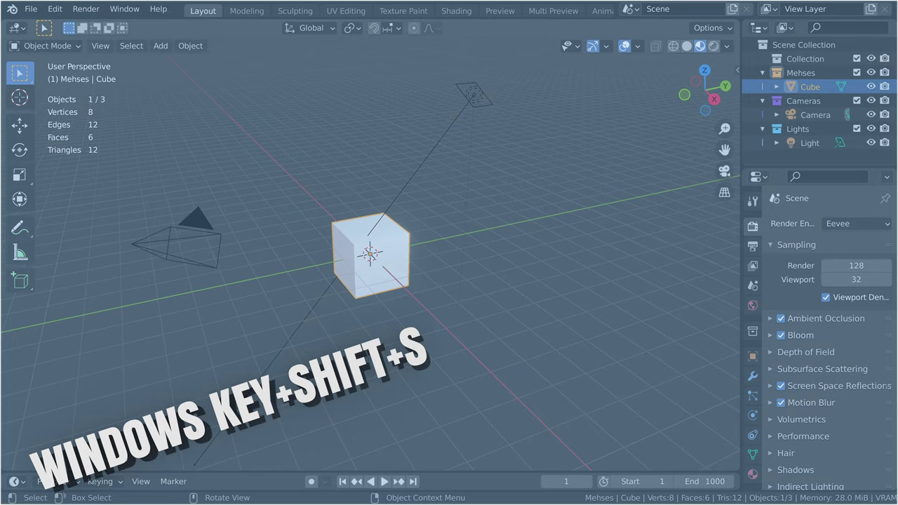
# - Switch back to MediBang Paint Pro, paste the Blender screenshot as a layer and place it beneath Layer1
pyautogui.press('super')
pyautogui.click(670, 493)
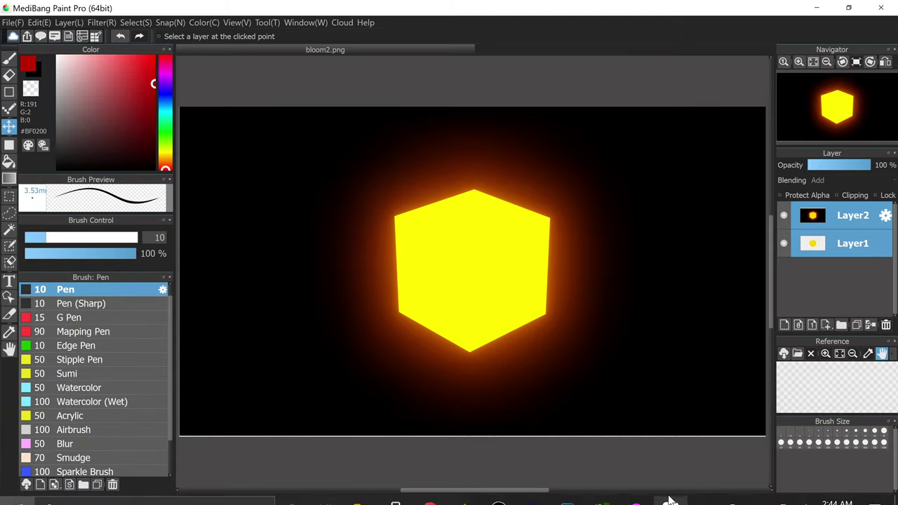
pyautogui.hotkey('ctrl', 'v')
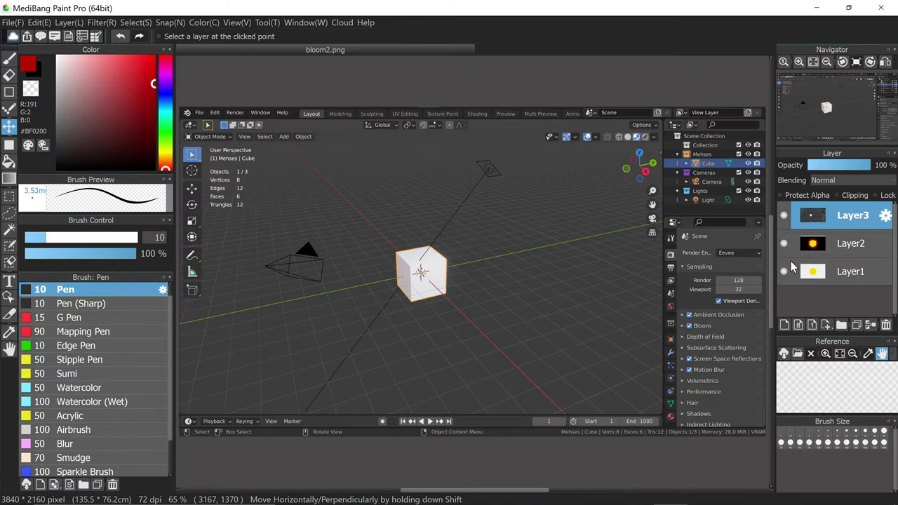
pyautogui.moveTo(850, 215); pyautogui.dragTo(853, 282)
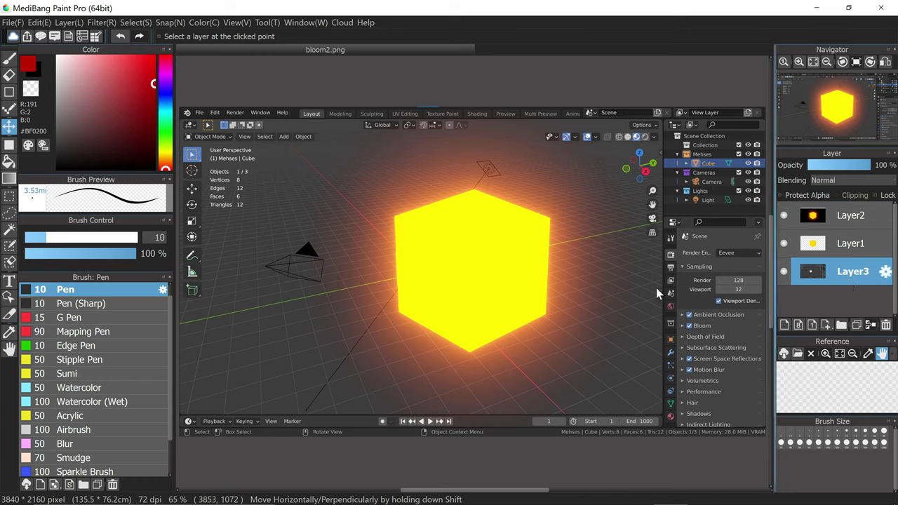
# - Move Layer1 and Layer2 together about 173 px left and 51 px up over the screenshot
pyautogui.click(853, 244)
pyautogui.keyDown('ctrl'); pyautogui.click(852, 215); pyautogui.keyUp('ctrl')
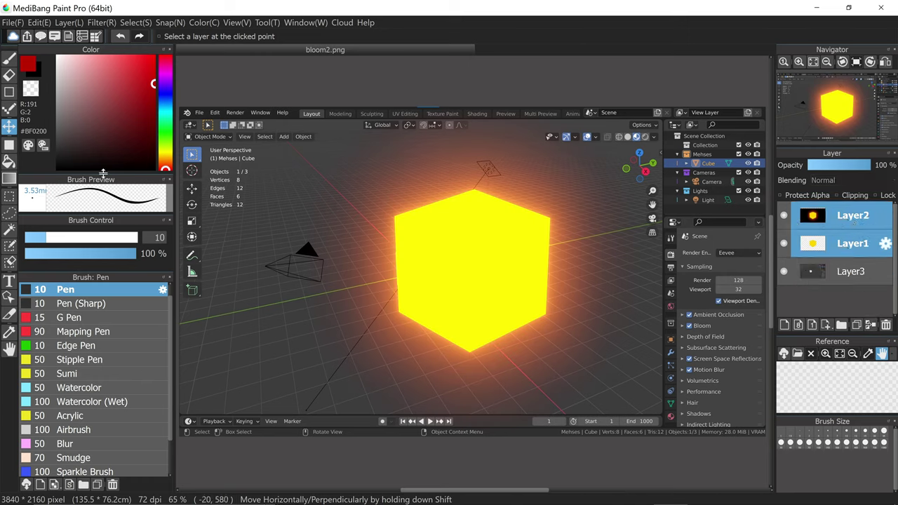
pyautogui.moveTo(433, 268); pyautogui.dragTo(411, 263)
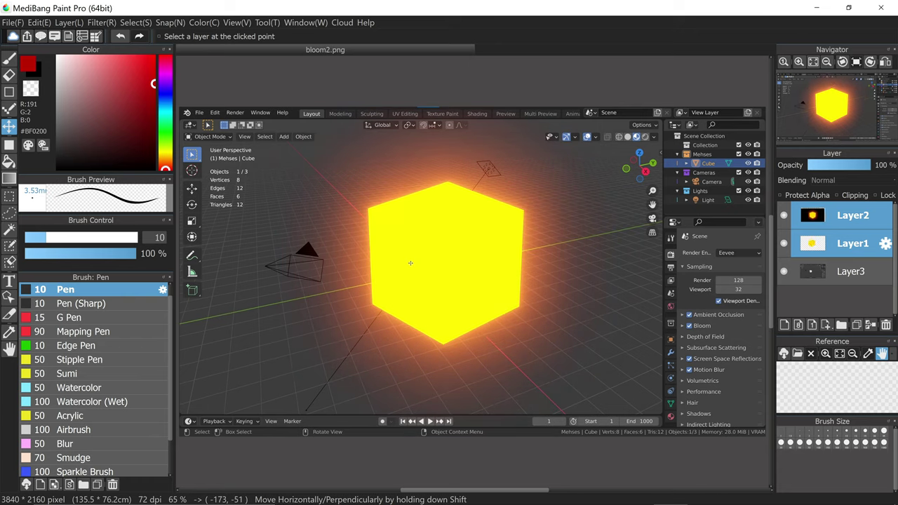
# - Darken the cube on Layer1 to black with the brightness setting of the Hue Saturation Brightness filter
pyautogui.click(487, 209)
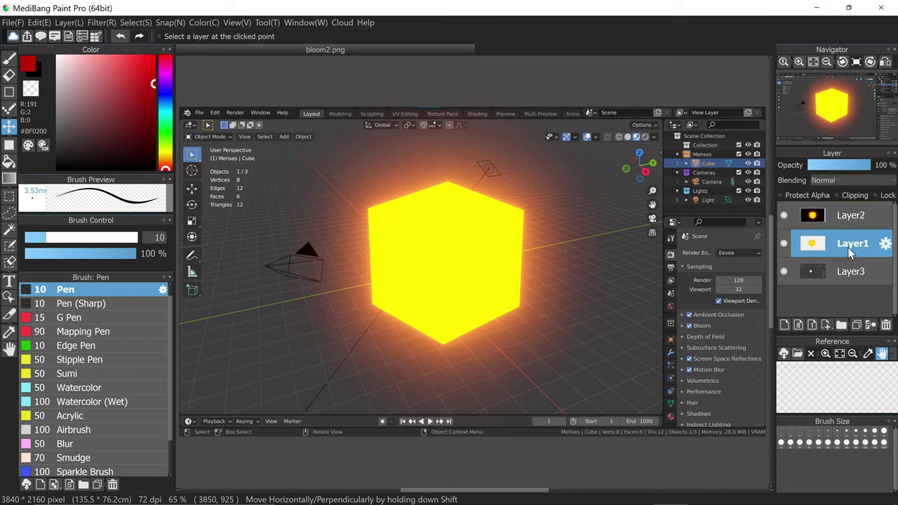
pyautogui.click(101, 22)
pyautogui.click(116, 53)
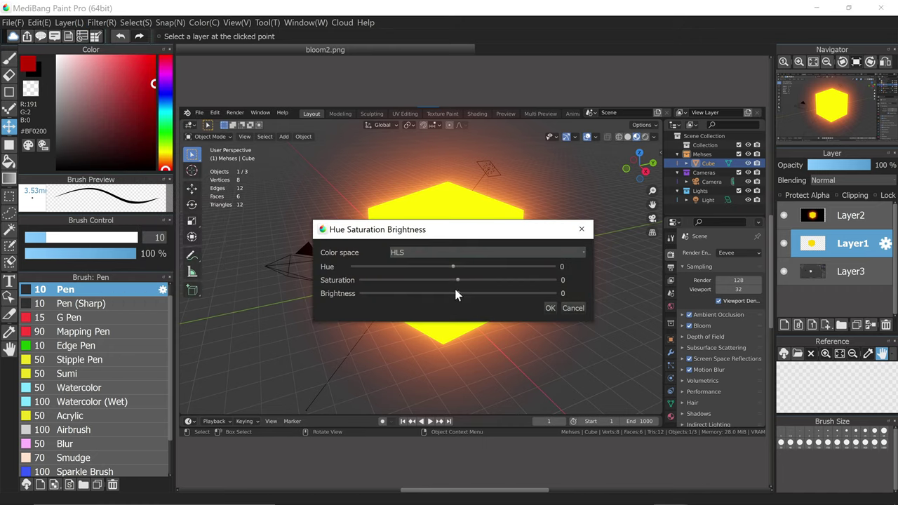
pyautogui.click(551, 309)
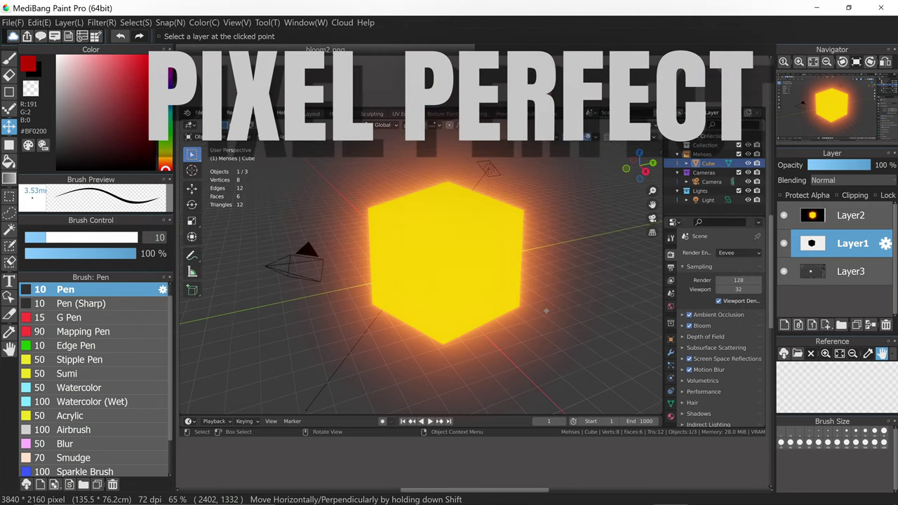
# - Switch to the Blender window showing the glowing cube on a black background
pyautogui.press('super')
pyautogui.moveTo(464, 491)
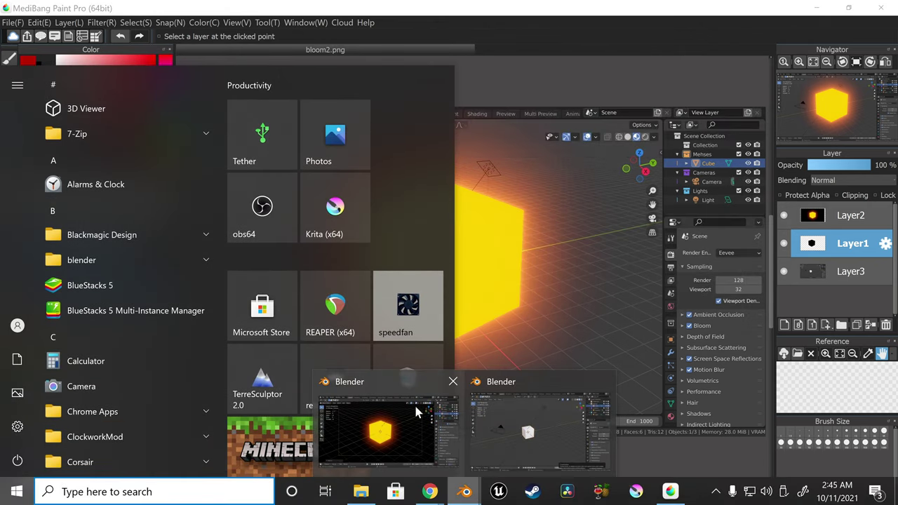
pyautogui.click(416, 411)
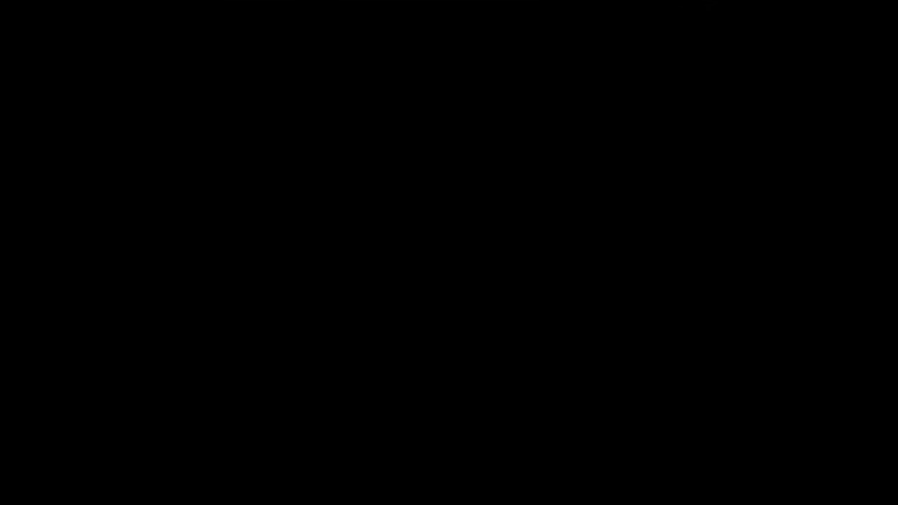
pyautogui.press('space')
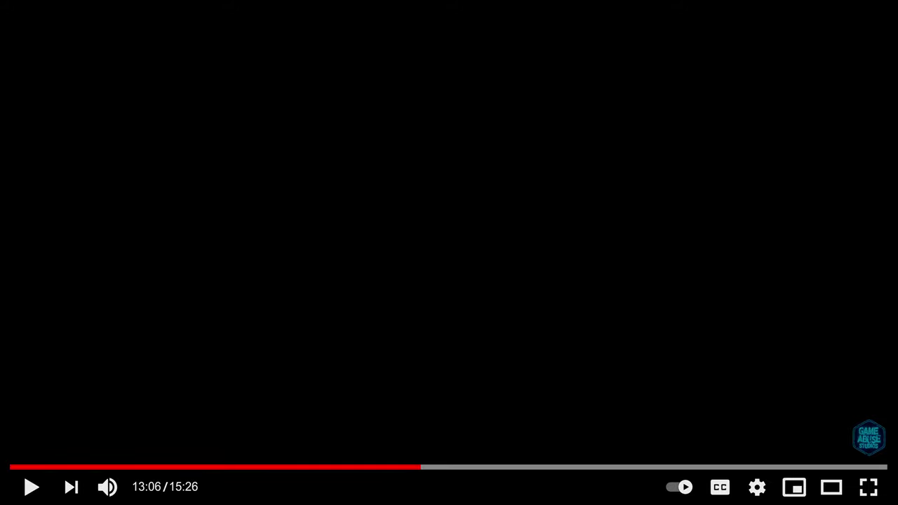
pyautogui.press('Escape')
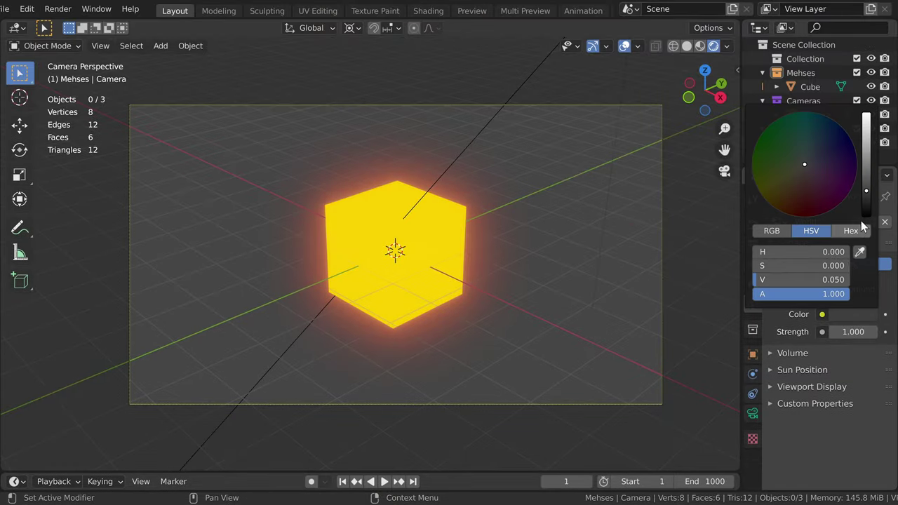
# - Set the world background colour to black and enable Transparent in the Film render settings
pyautogui.write('0.050')
pyautogui.press('Return')
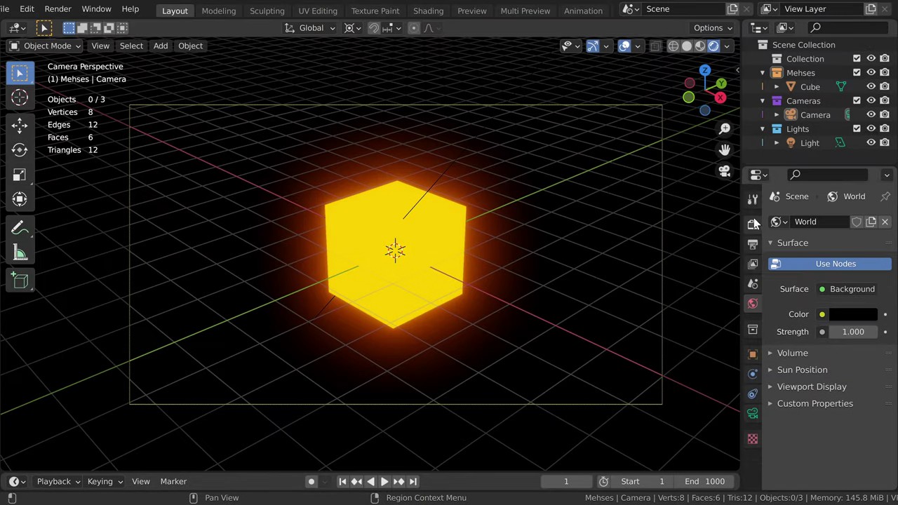
pyautogui.click(753, 223)
pyautogui.scroll(-3, 817, 372)
pyautogui.click(788, 415)
pyautogui.scroll(3, 837, 338)
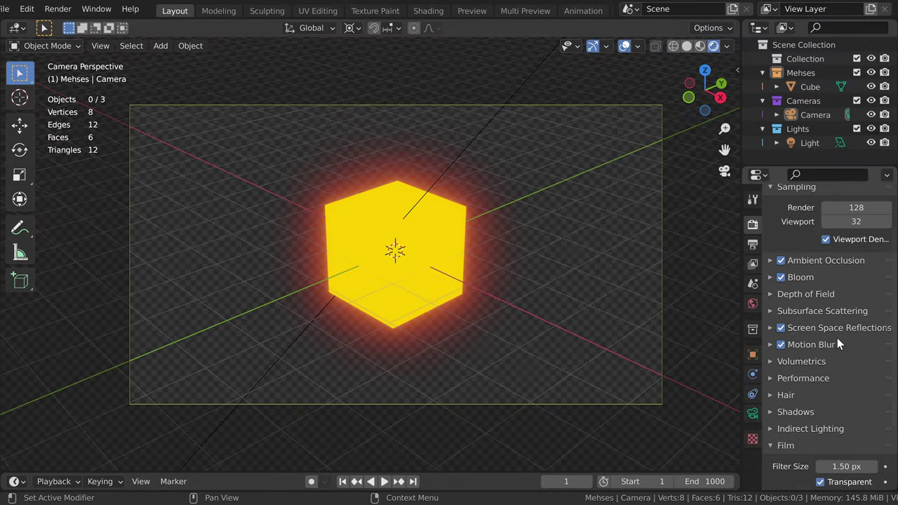
# - Change the render engine to Cycles and render the current frame
pyautogui.scroll(2, 838, 338)
pyautogui.click(857, 221)
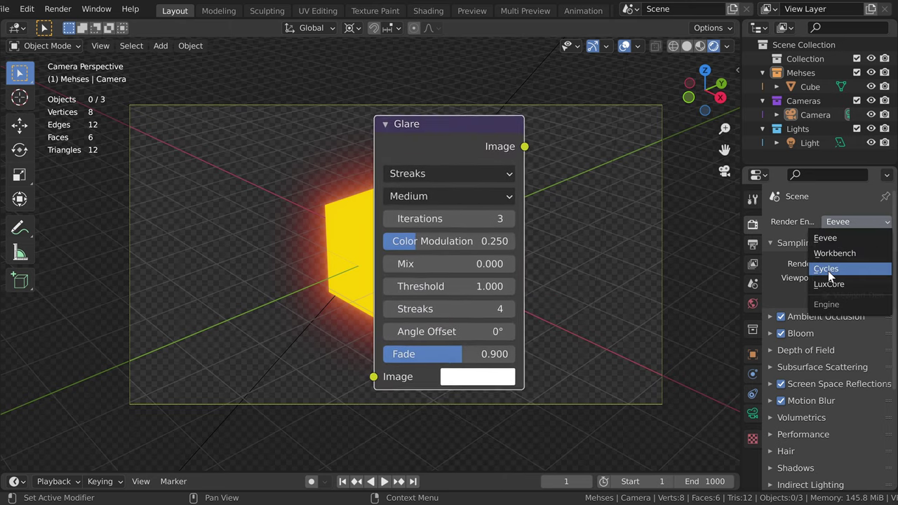
pyautogui.click(828, 271)
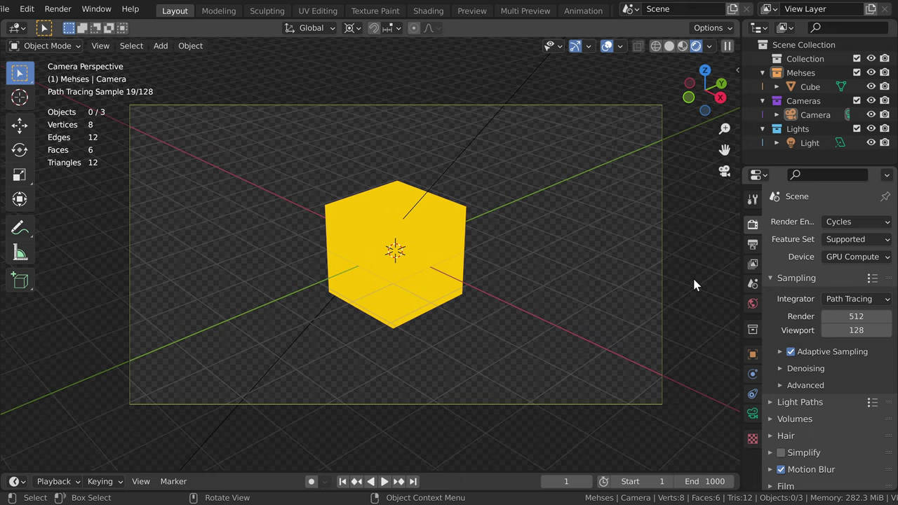
pyautogui.press('F12')
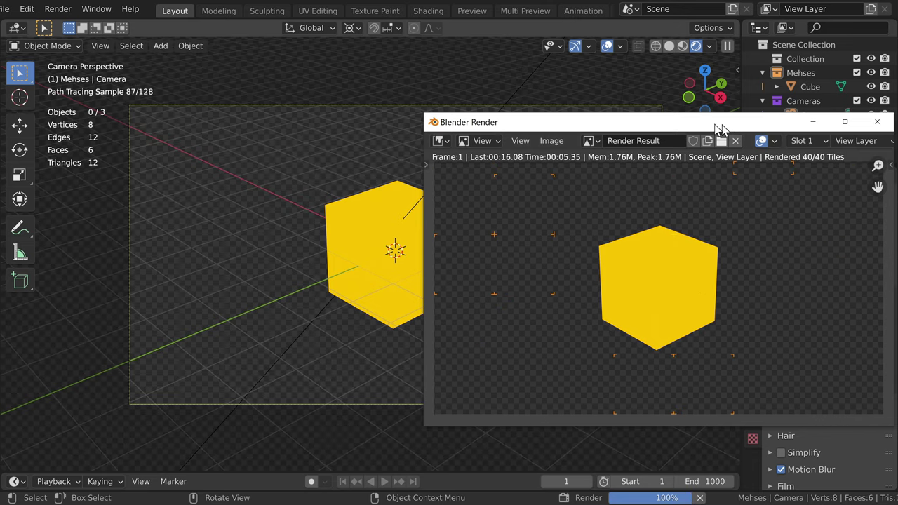
pyautogui.moveTo(821, 118); pyautogui.dragTo(541, 133)
pyautogui.scroll(-3, 533, 16)
# - In the Compositing workspace, add a Mix node and set its blending mode to Add
pyautogui.click(523, 11)
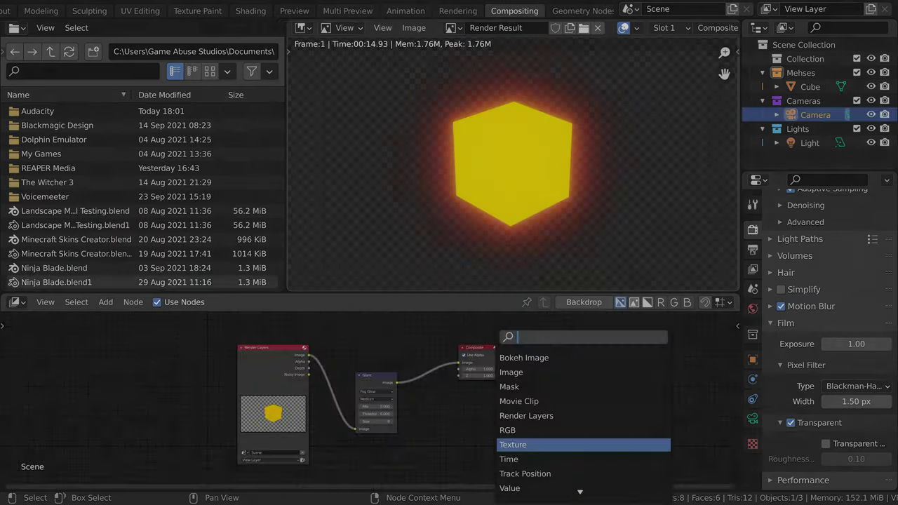
pyautogui.write('mix')
pyautogui.press('Return')
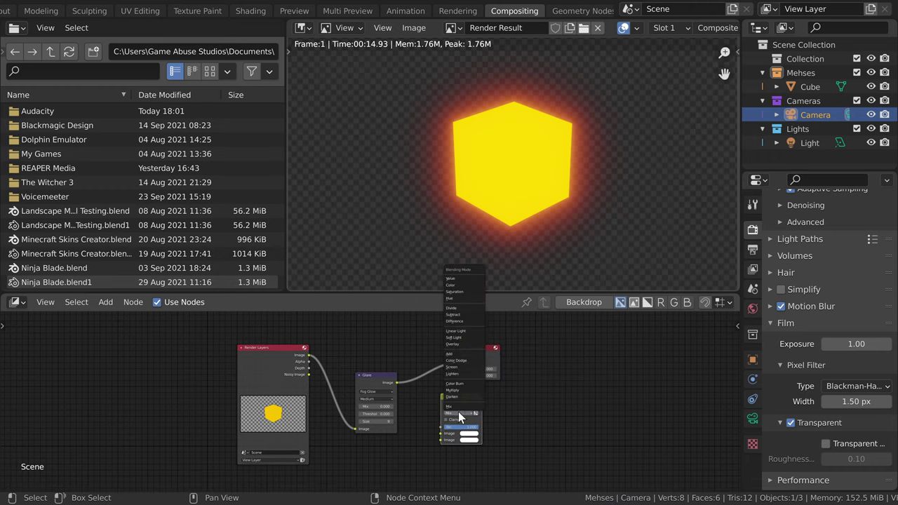
pyautogui.click(460, 412)
# - Wire the Add node between Glare and Composite, using its second image input and black as its first image colour
pyautogui.moveTo(397, 383); pyautogui.dragTo(440, 440)
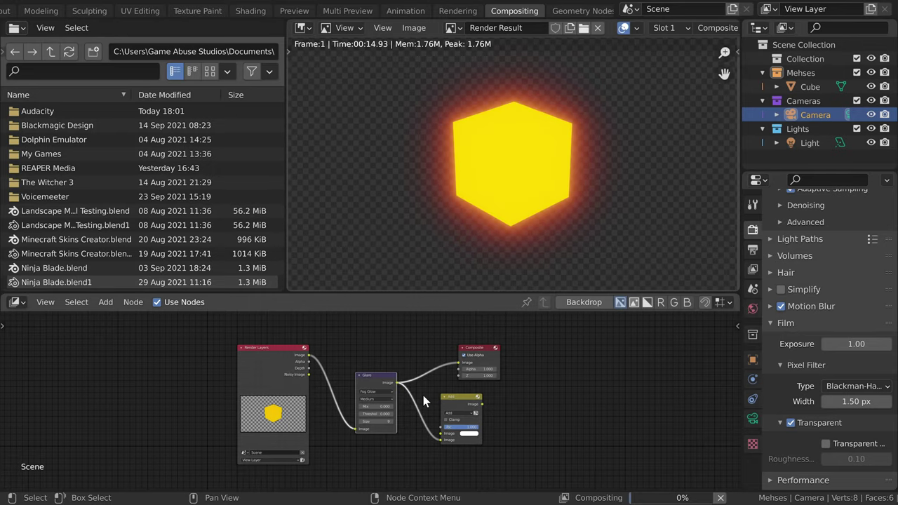
pyautogui.click(468, 434)
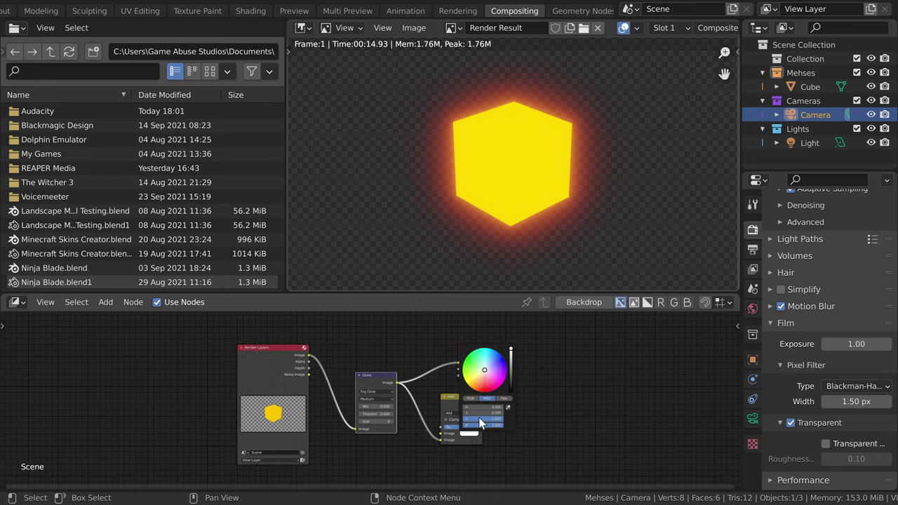
pyautogui.moveTo(515, 379); pyautogui.dragTo(460, 362)
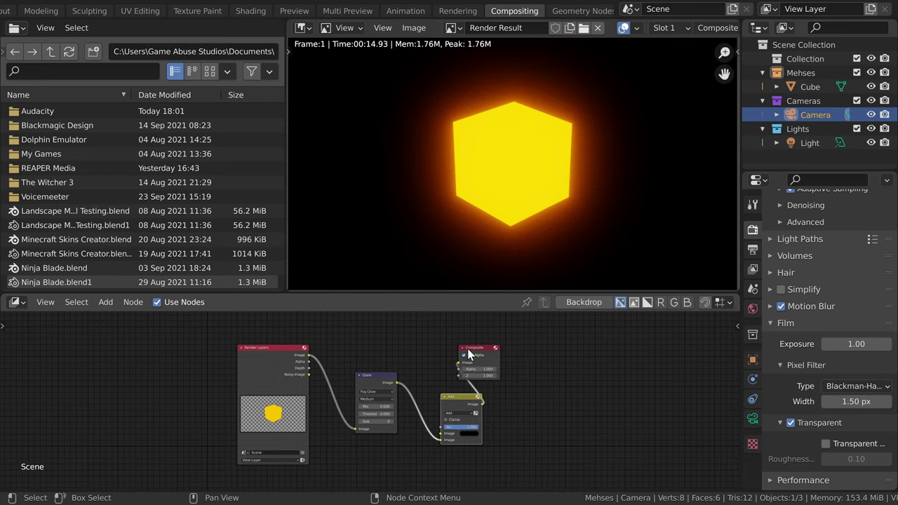
# - Arrange the Add node in line between the Glare and Composite nodes
pyautogui.moveTo(459, 402); pyautogui.dragTo(428, 351)
pyautogui.moveTo(528, 390); pyautogui.dragTo(495, 391, button='middle')
pyautogui.moveTo(414, 351); pyautogui.dragTo(440, 358)
pyautogui.moveTo(512, 402)
pyautogui.mouseDown(button='middle')
pyautogui.moveTo(522, 412)
pyautogui.moveTo(506, 411)
pyautogui.moveTo(512, 394)
pyautogui.moveTo(505, 403)
pyautogui.mouseUp(button='middle')
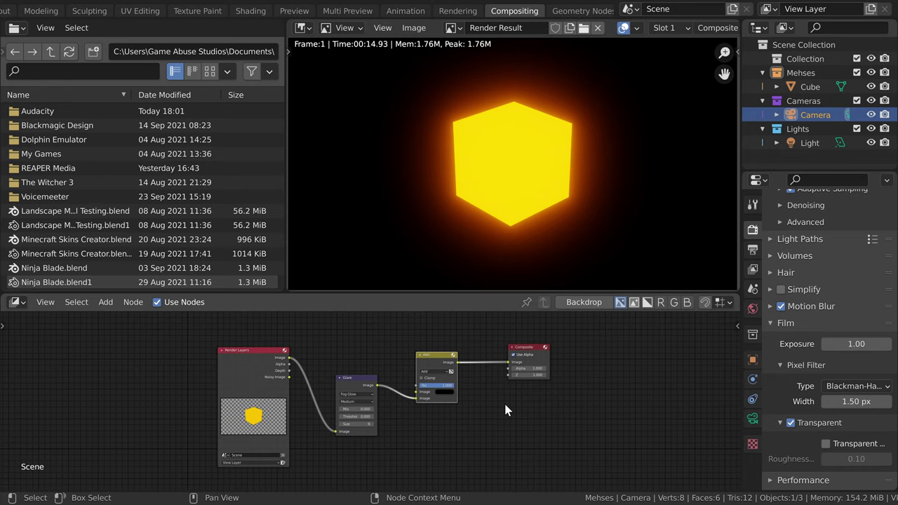
# - Duplicate the Add node above the original and connect the Render Layers image to the copy's first image input
pyautogui.moveTo(494, 385); pyautogui.dragTo(536, 427, button='middle')
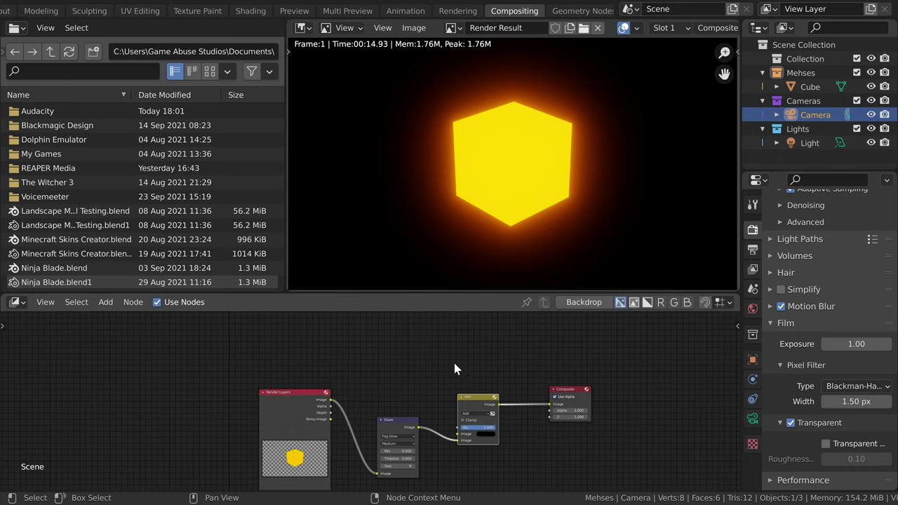
pyautogui.hotkey('shift', 'd')
pyautogui.click(469, 358)
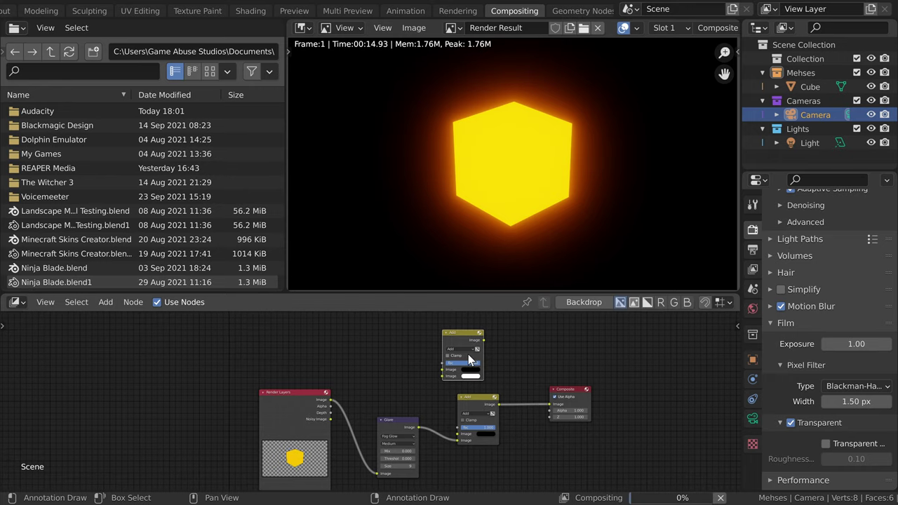
pyautogui.moveTo(330, 399); pyautogui.dragTo(447, 374)
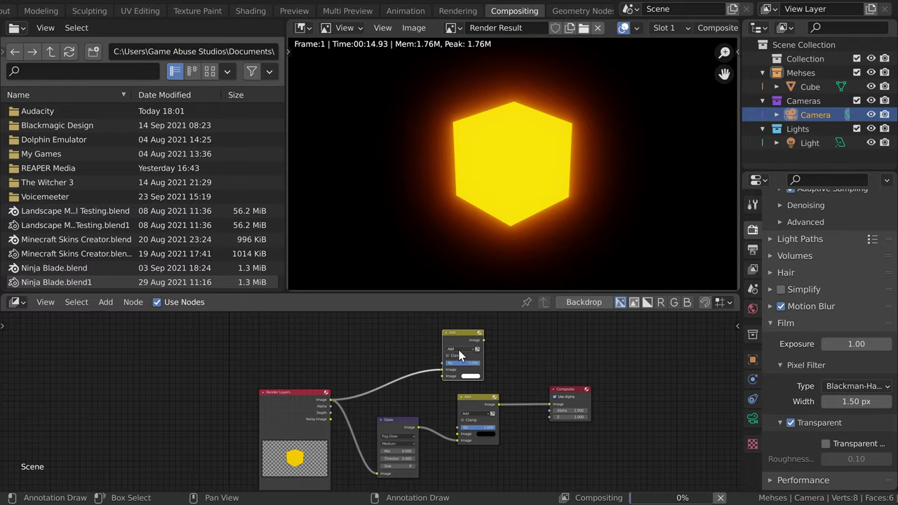
# - Change the duplicated node to Multiply with black as its second image colour and connect its output to Composite
pyautogui.click(458, 350)
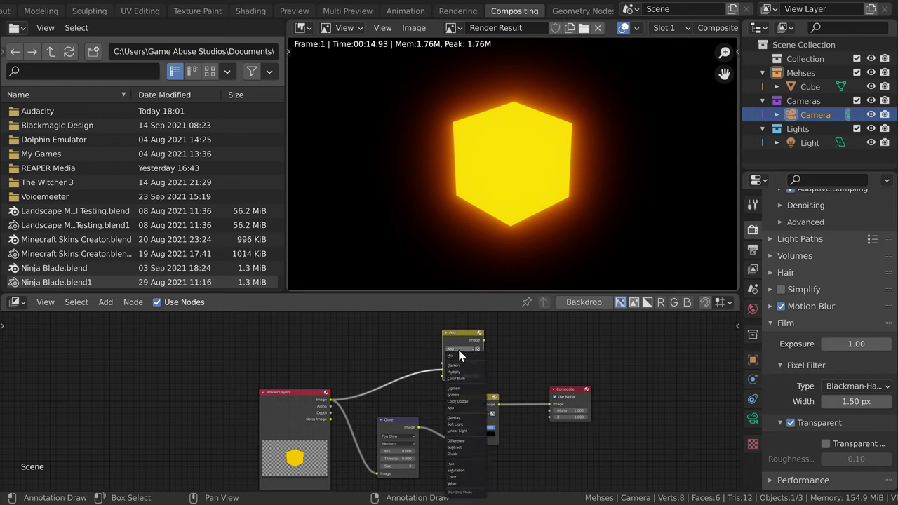
pyautogui.click(459, 374)
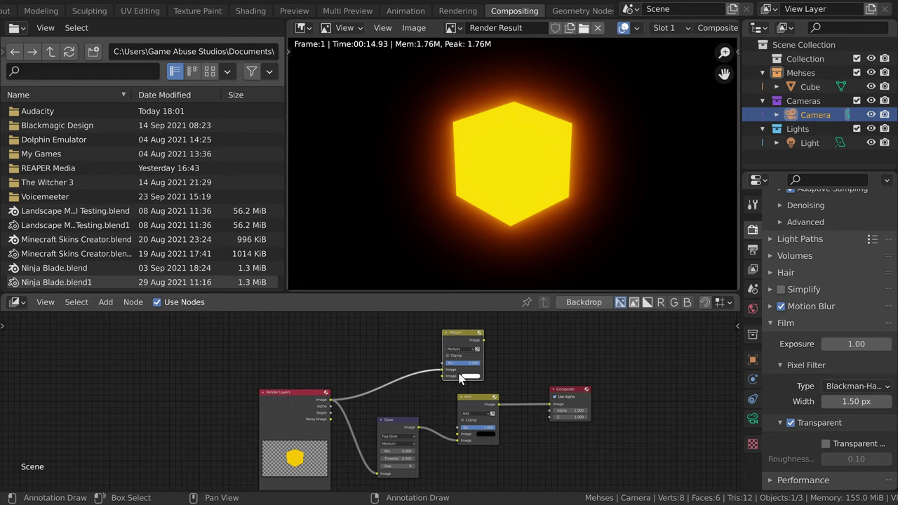
pyautogui.click(463, 378)
pyautogui.moveTo(514, 309); pyautogui.dragTo(525, 367)
pyautogui.moveTo(525, 367); pyautogui.dragTo(485, 361, button='middle')
pyautogui.moveTo(450, 332); pyautogui.dragTo(516, 396)
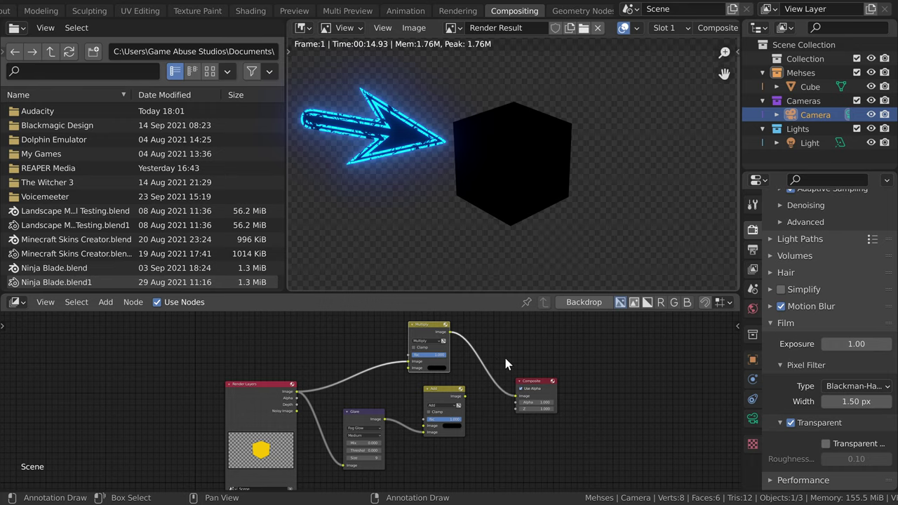
# - Add a File Output node above the Composite node and show its properties
pyautogui.moveTo(503, 357); pyautogui.dragTo(480, 357, button='middle')
pyautogui.hotkey('shift', 'a')
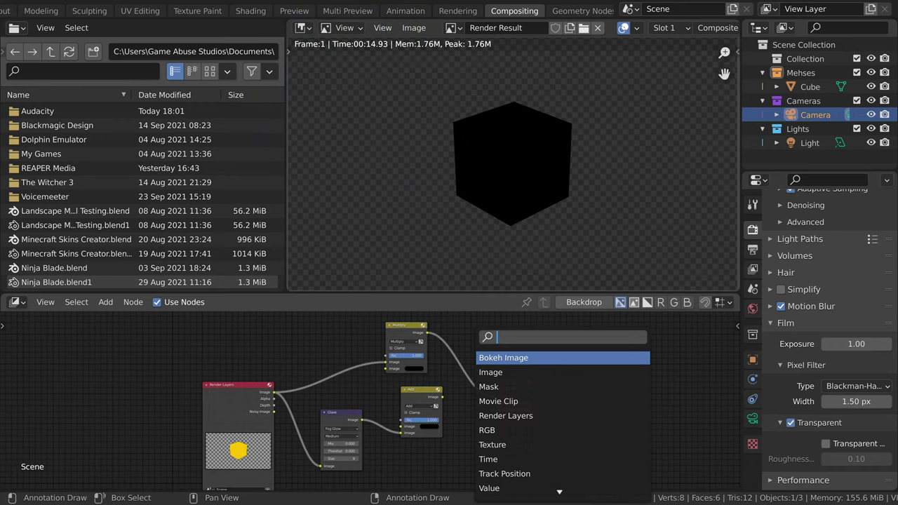
pyautogui.write('file')
pyautogui.press('Return')
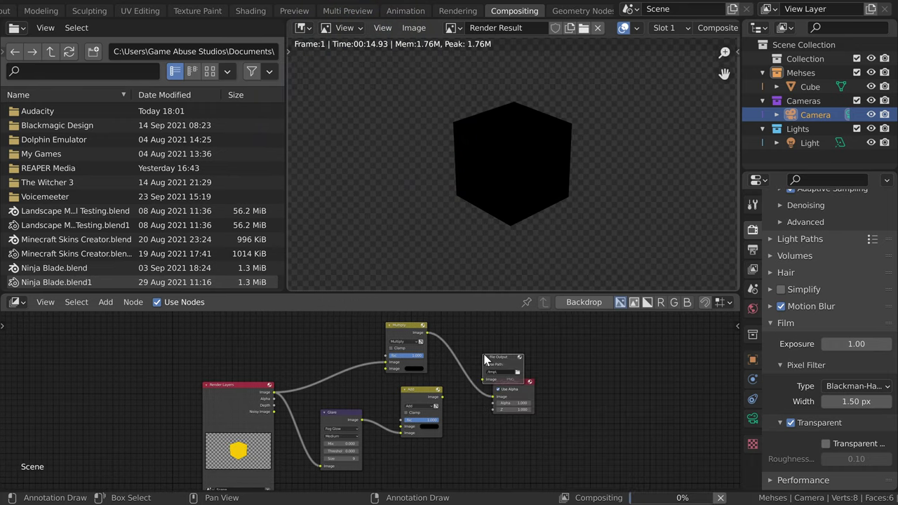
pyautogui.click(488, 351)
pyautogui.click(734, 325)
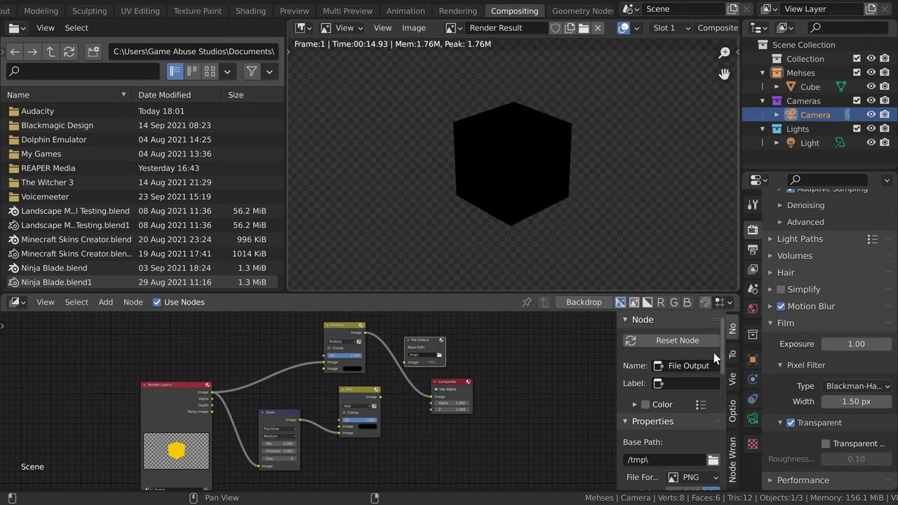
pyautogui.scroll(-6, 654, 424)
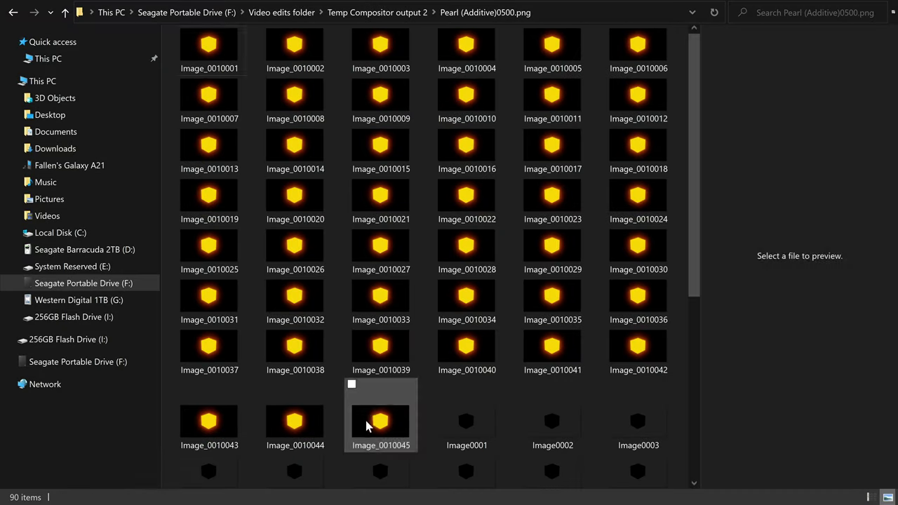
# - In File Explorer, rename the glowing cube images Image_0010001 through Image_0010045 together as "something"
pyautogui.click(381, 420)
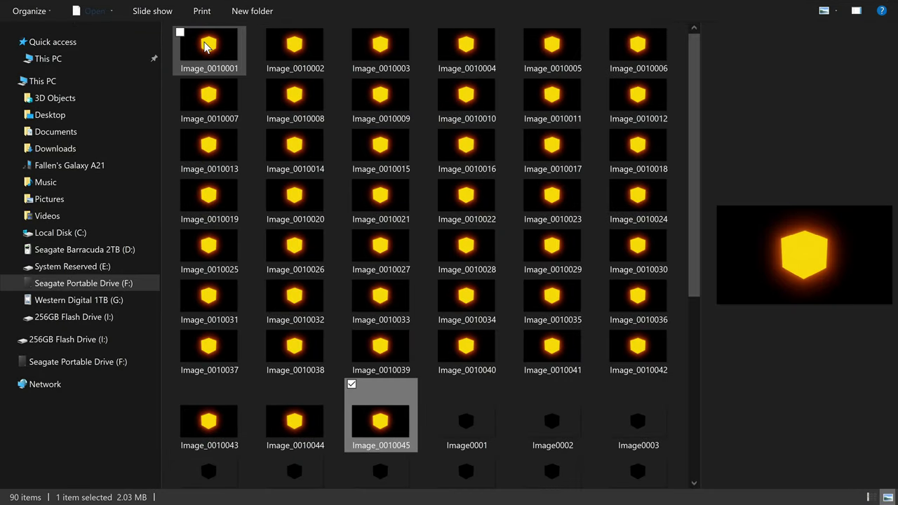
pyautogui.keyDown('shift'); pyautogui.click(208, 45); pyautogui.keyUp('shift')
pyautogui.rightClick(209, 46)
pyautogui.click(76, 377)
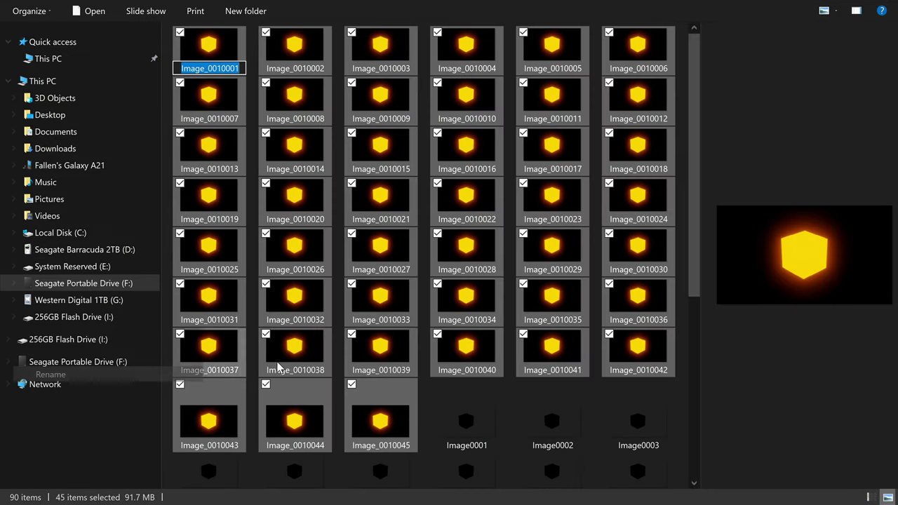
pyautogui.write('something')
pyautogui.press('Return')
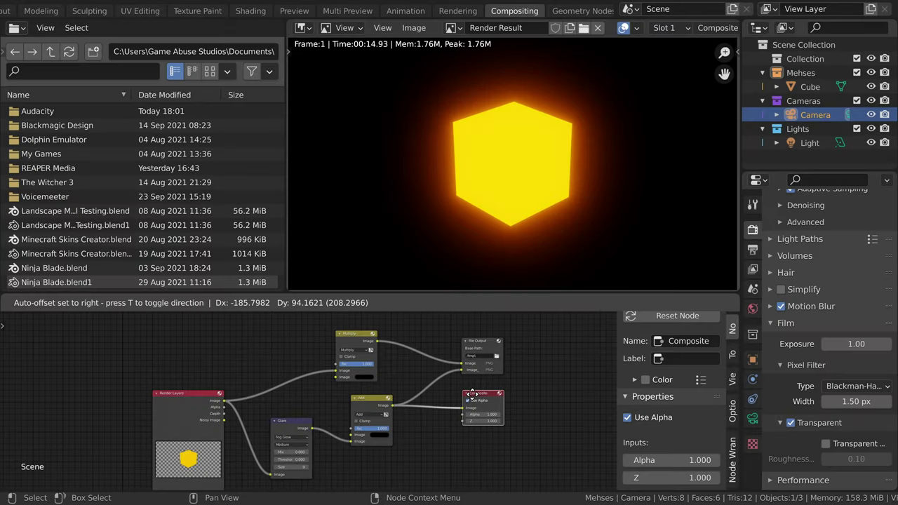
# - Place the Composite node directly below the File Output node
pyautogui.click(472, 395)
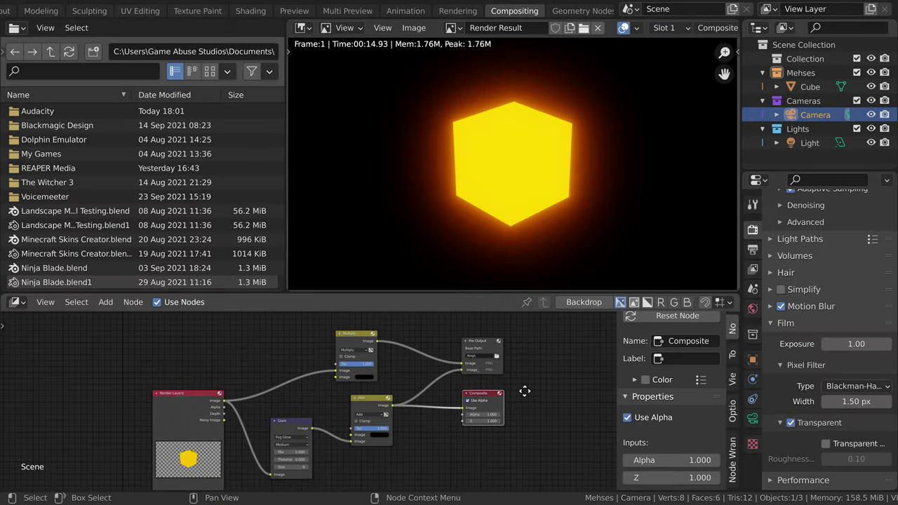
pyautogui.press('Home')
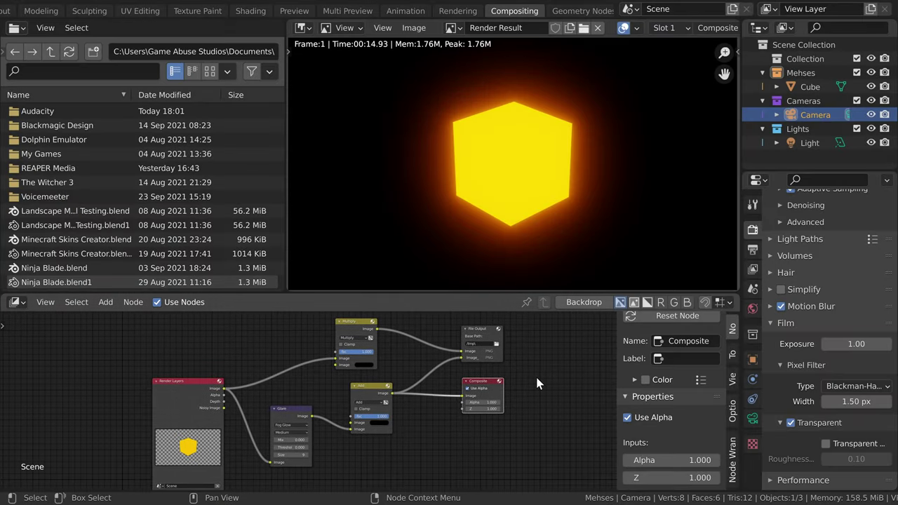